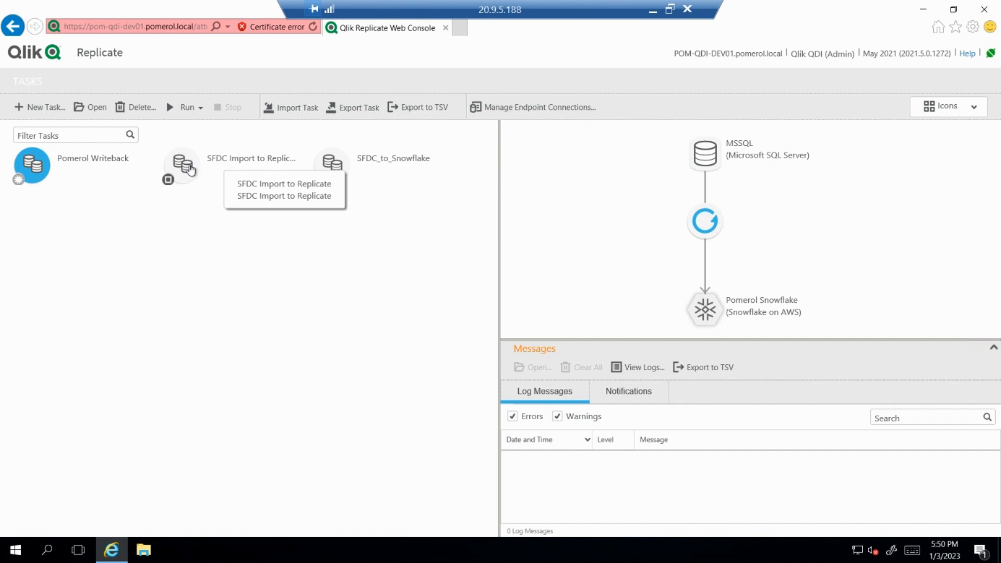
Step: Open the SFDC Import to Replicate task in the designer
double_click(190, 169)
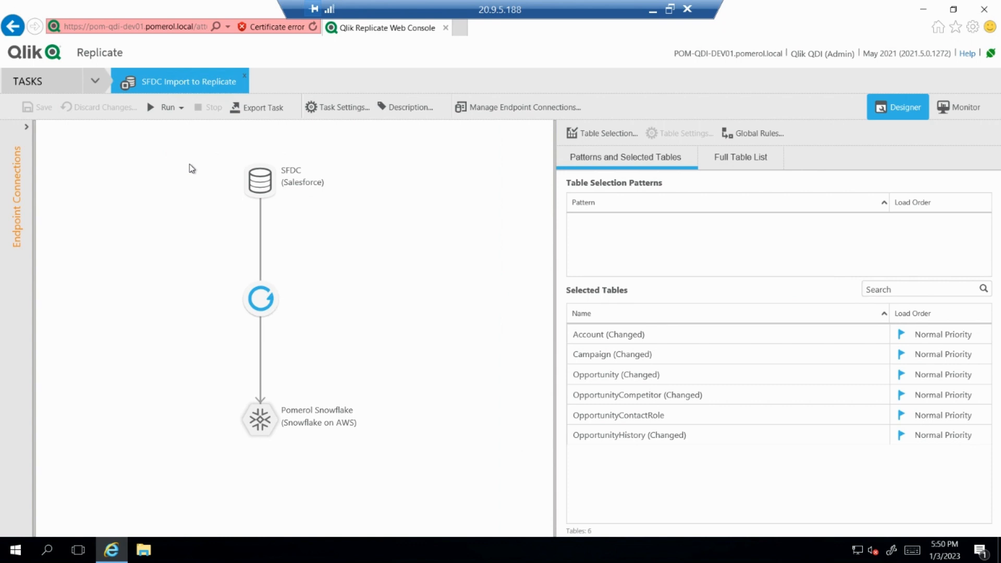
mouse_move(273, 180)
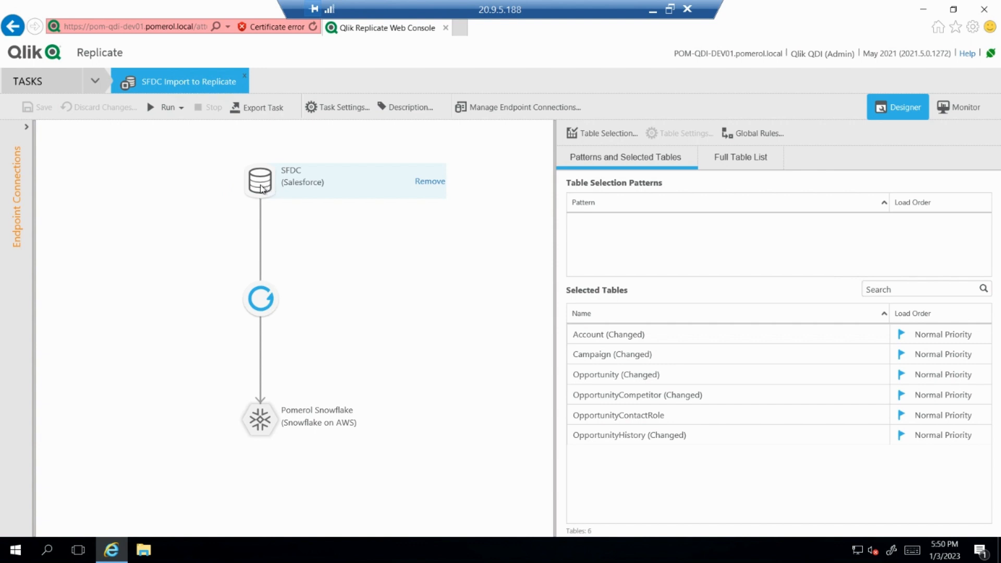
mouse_move(256, 408)
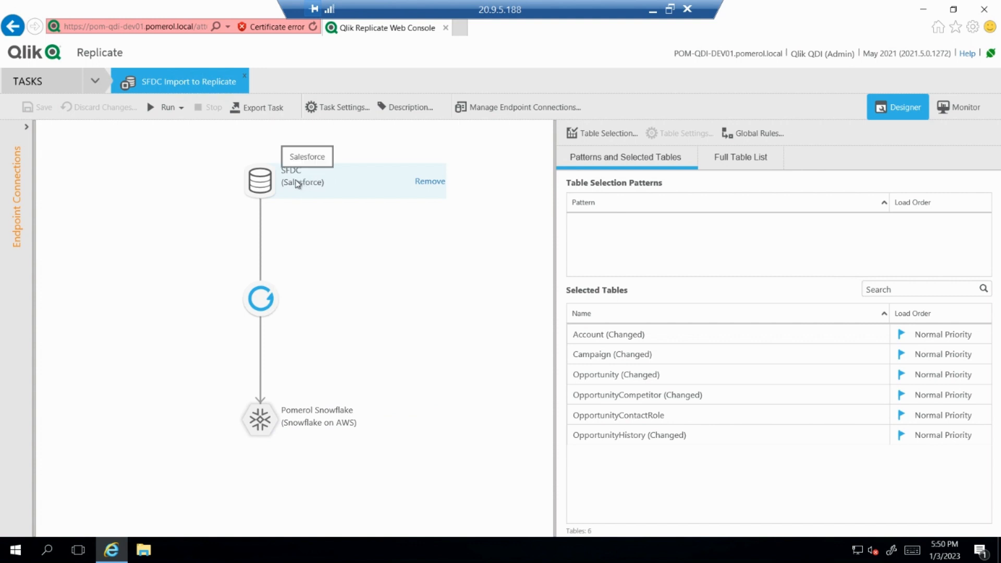
Step: Review the login settings of the SFDC Salesforce source endpoint and test its connection
double_click(300, 182)
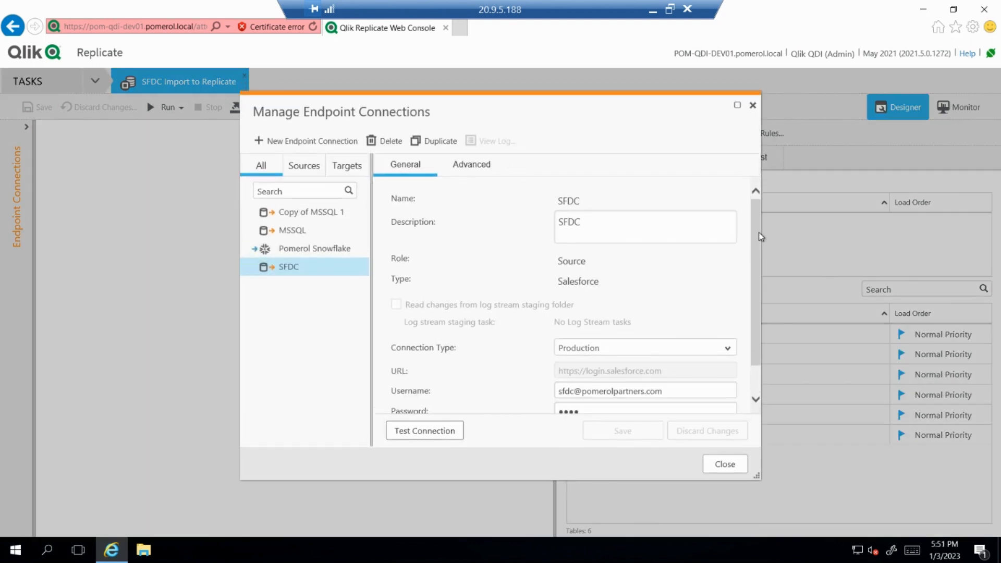
left_click(755, 400)
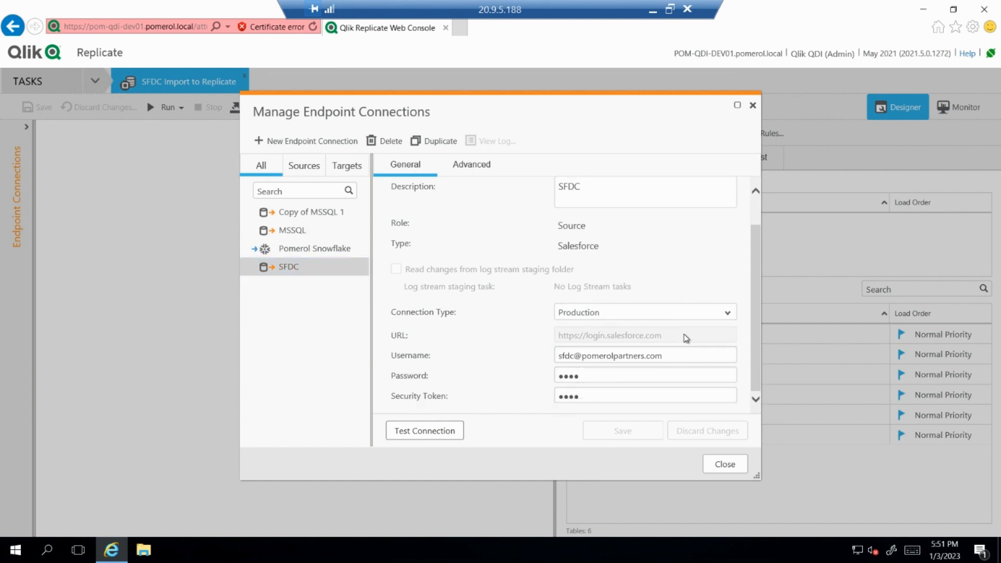
left_click(627, 357)
key("Tab")
key("Tab")
key("Tab")
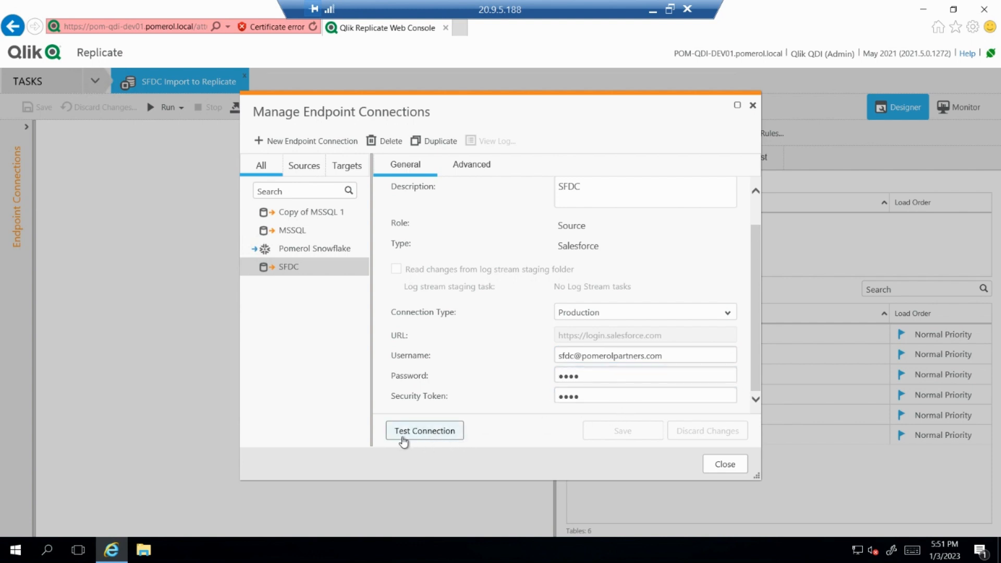
left_click(425, 433)
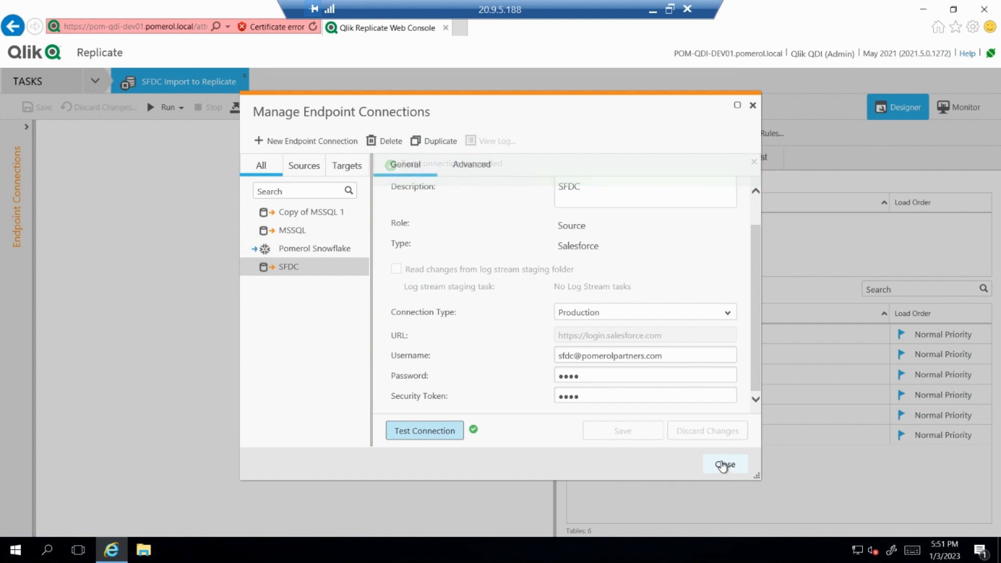
left_click(724, 464)
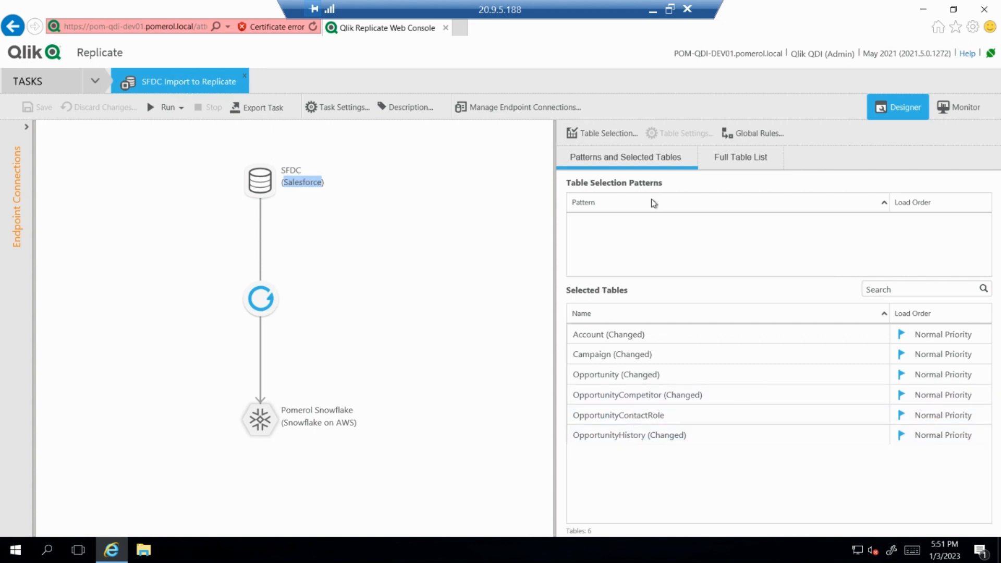
Step: Remove the OpportunityContactRole table from the task's selected tables
left_click(594, 133)
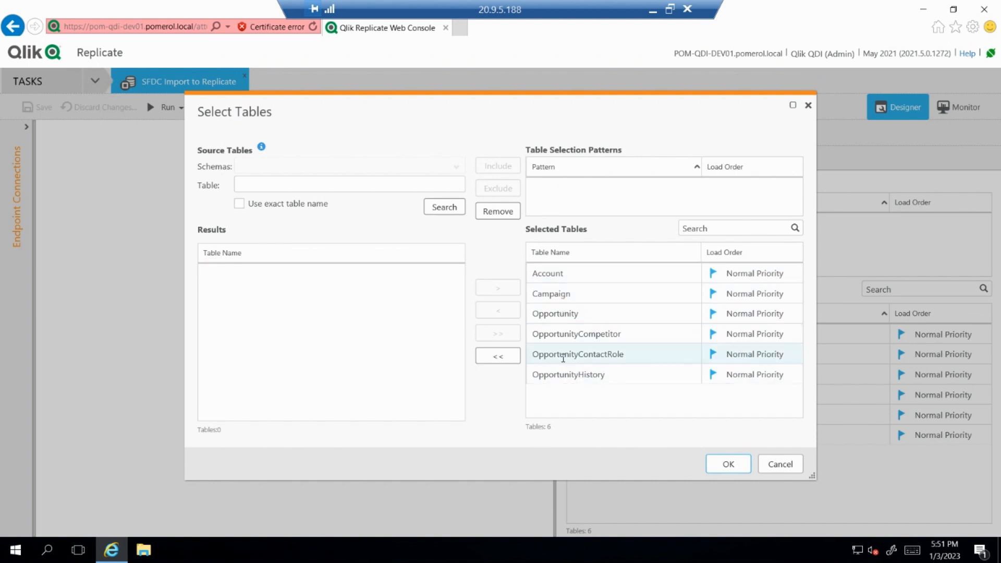
left_click(605, 356)
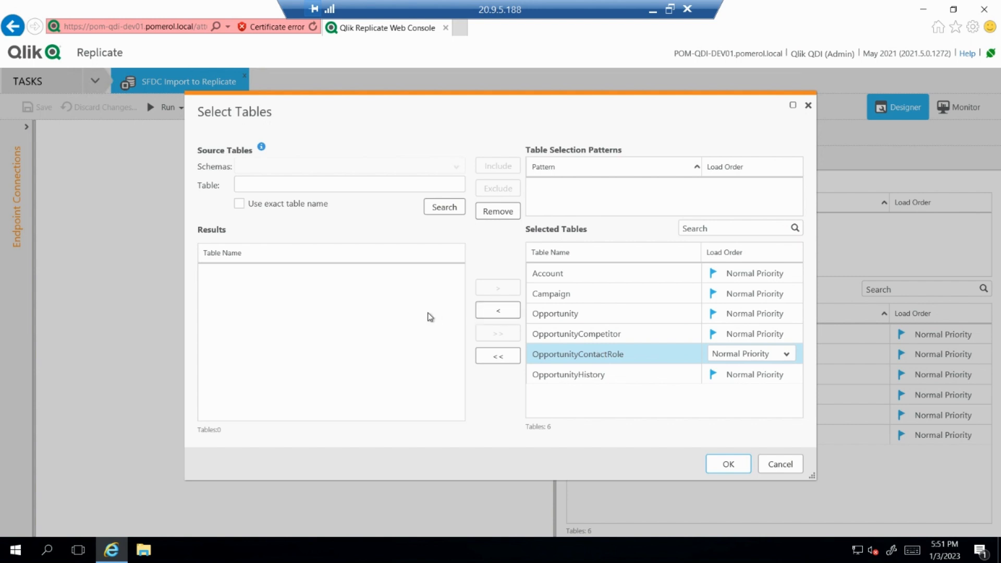
left_click(502, 310)
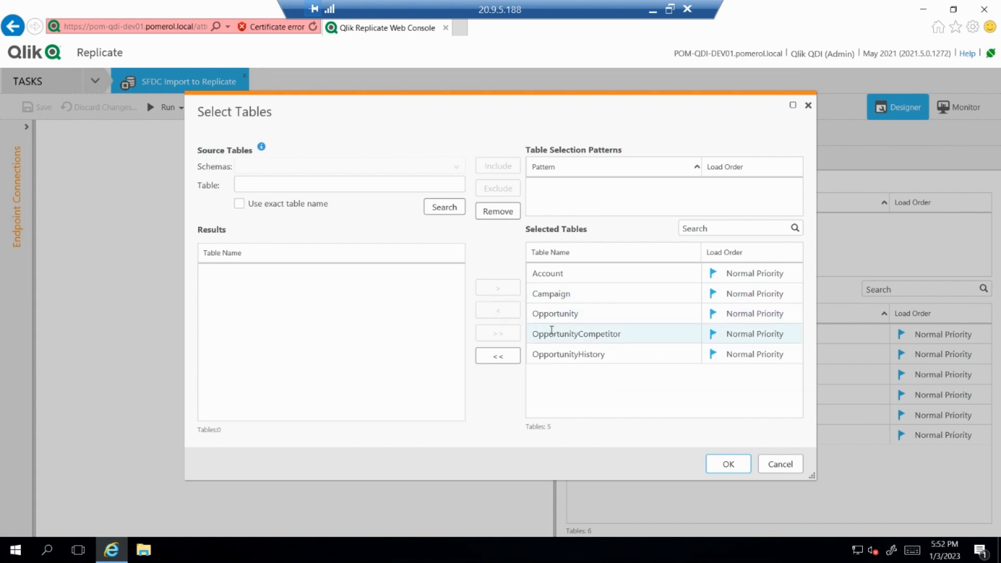
Step: Search the source tables for "Opportunity" and add OpportunityFeed to the task's selected tables
left_click(326, 178)
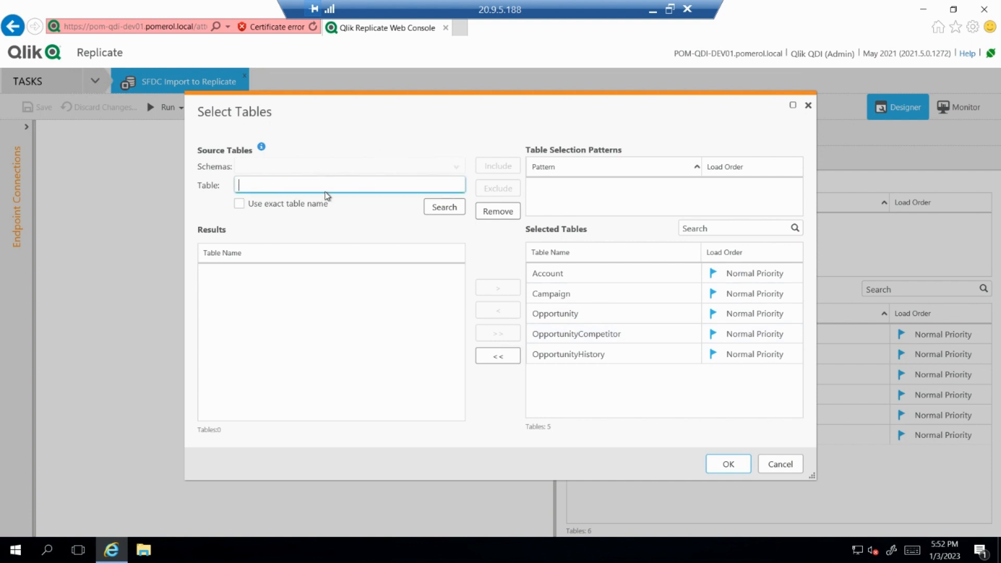
type("Opportunity")
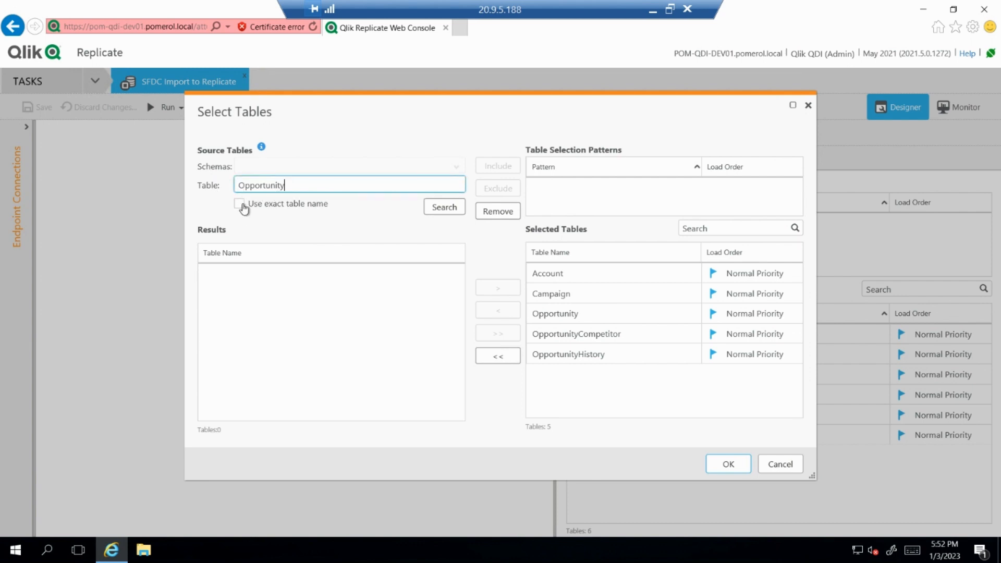
left_click(447, 209)
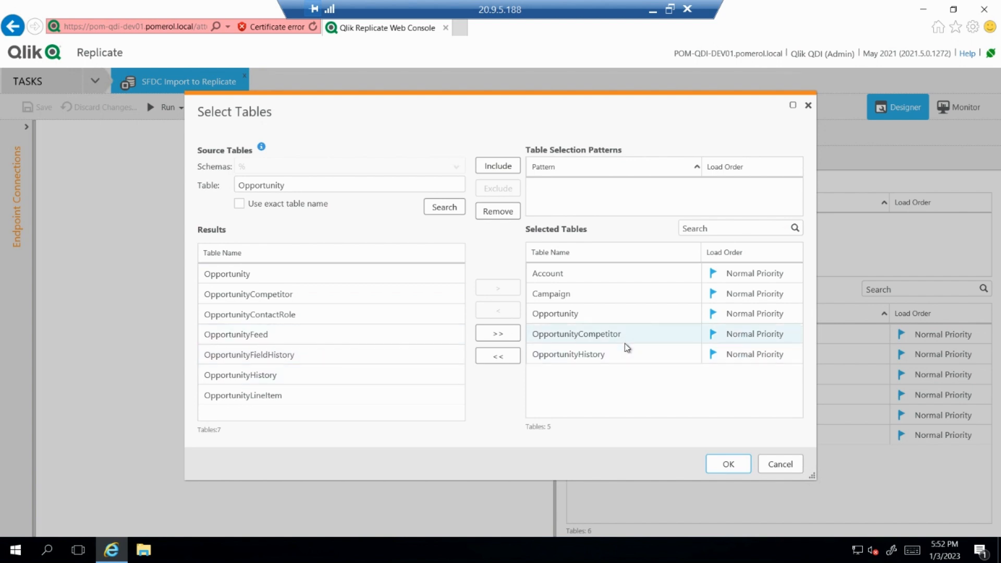
left_click(261, 333)
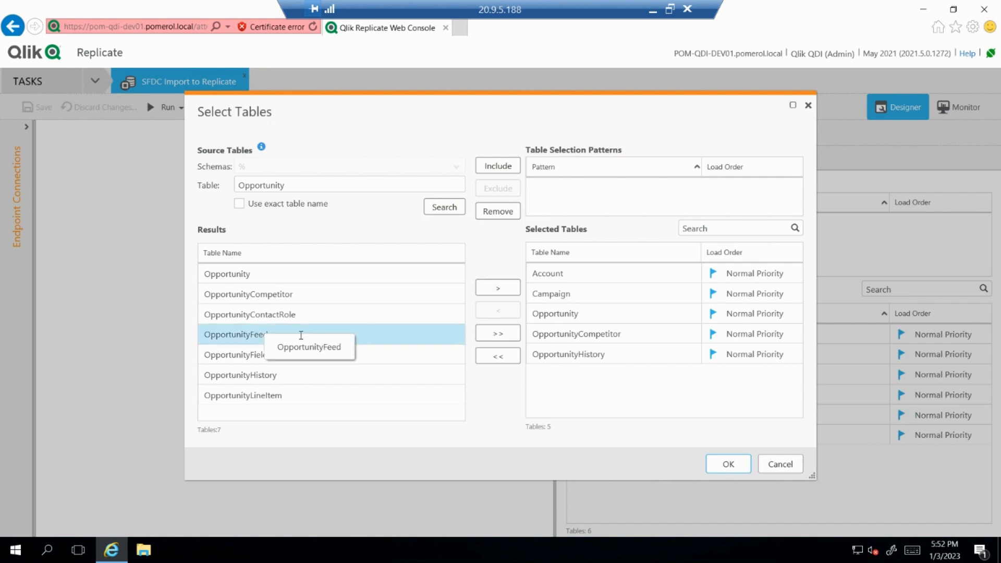
left_click(499, 288)
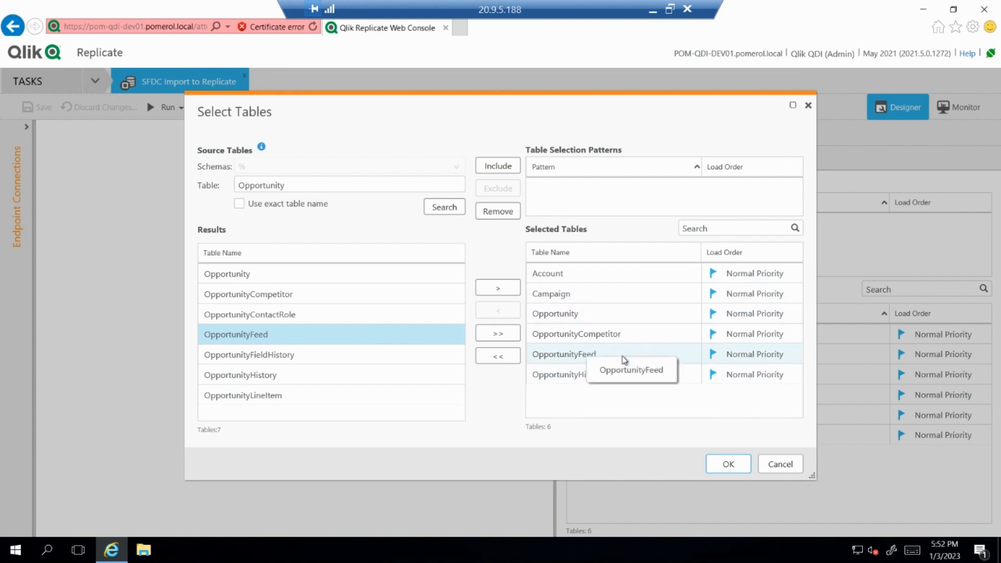
left_click(736, 467)
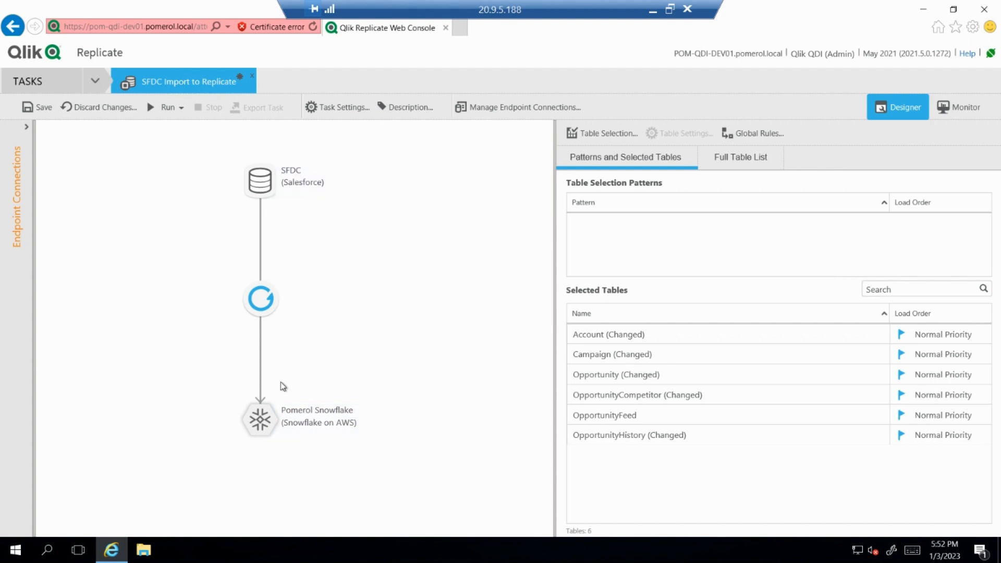
Step: Open the Pomerol Snowflake target endpoint and review its Snowflake on AWS URL, credentials and warehouse settings
double_click(264, 420)
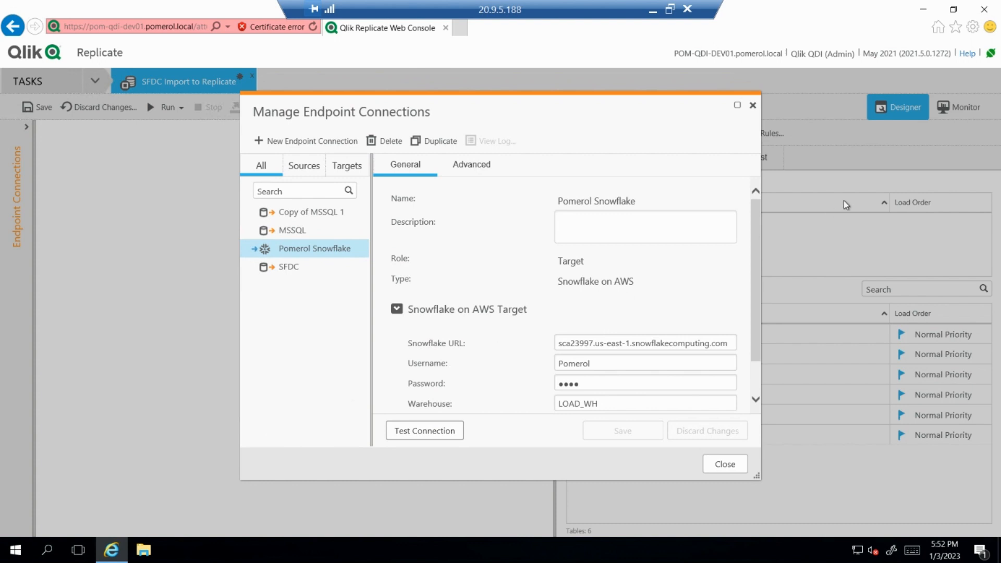
scroll(755, 225, "down", 1)
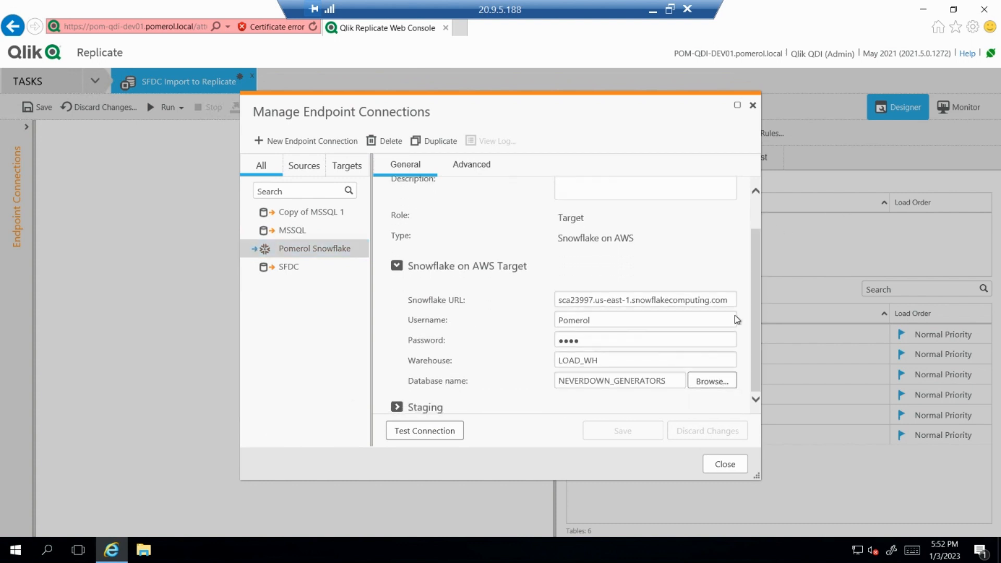
left_click(729, 338)
left_click(611, 359)
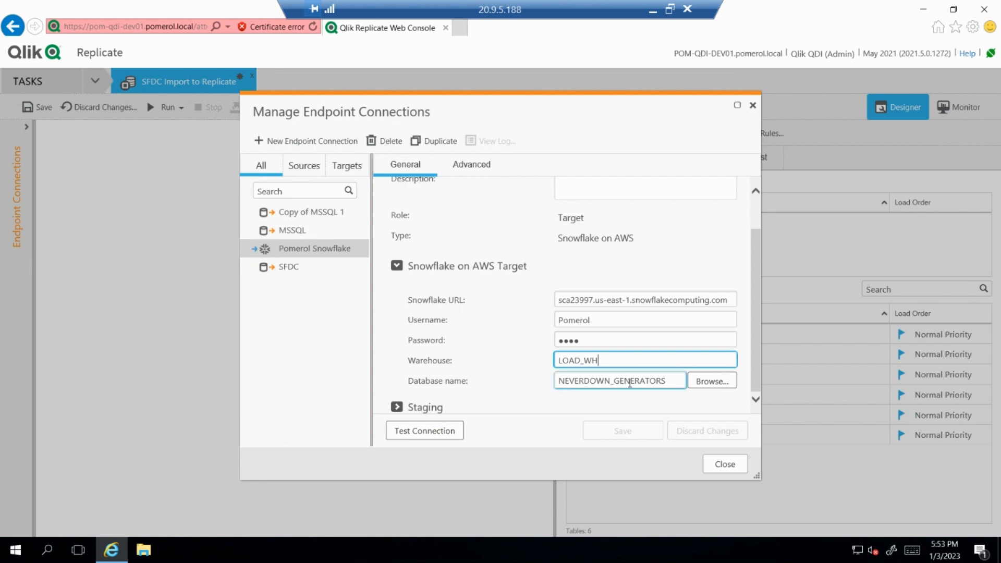
Step: Choose NEVERDOWN_GENERATORS as the Pomerol Snowflake target's database and test the endpoint connection
left_click(701, 380)
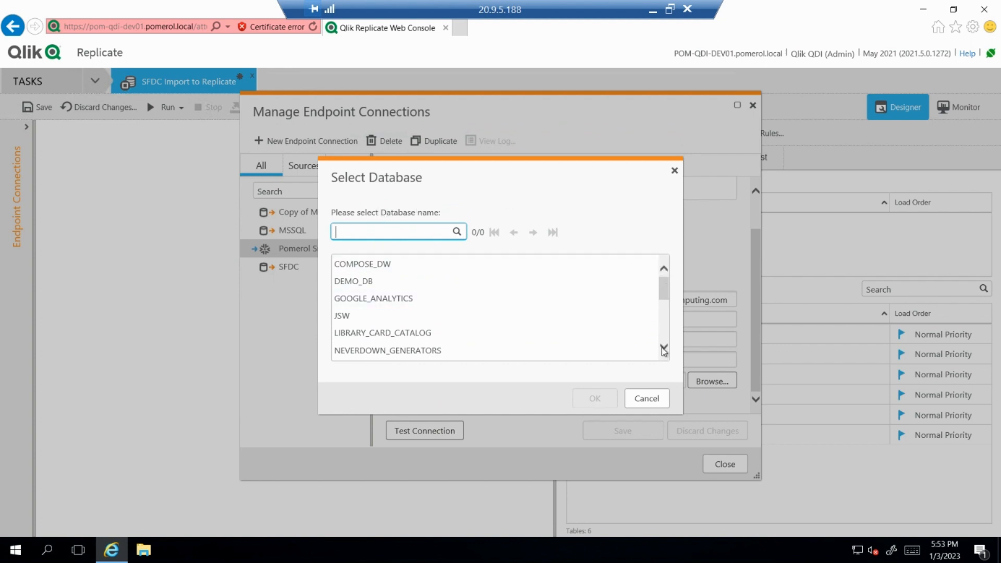
scroll(485, 305, "down", 1)
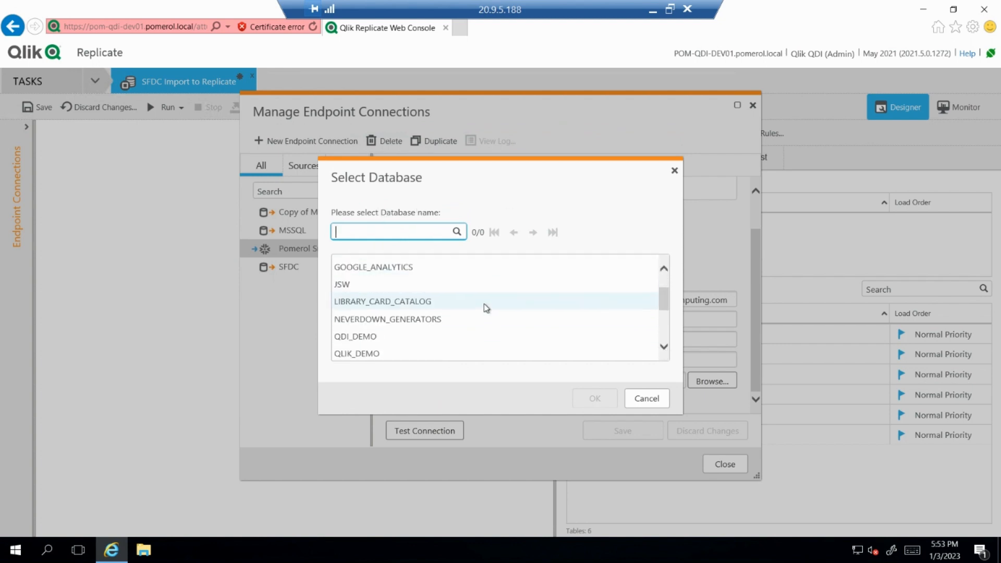
scroll(406, 333, "down", 1)
scroll(401, 342, "down", 3)
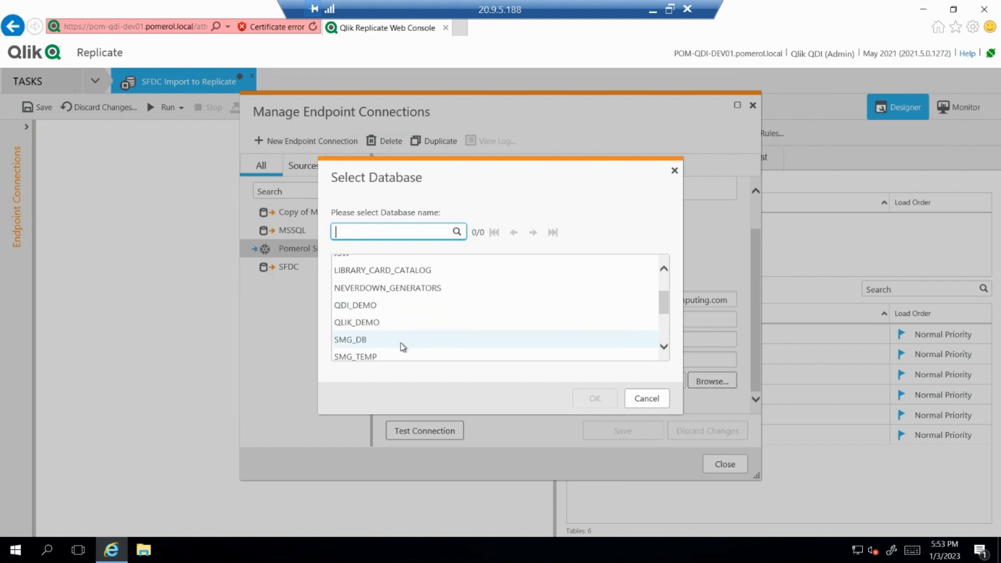
scroll(402, 344, "down", 4)
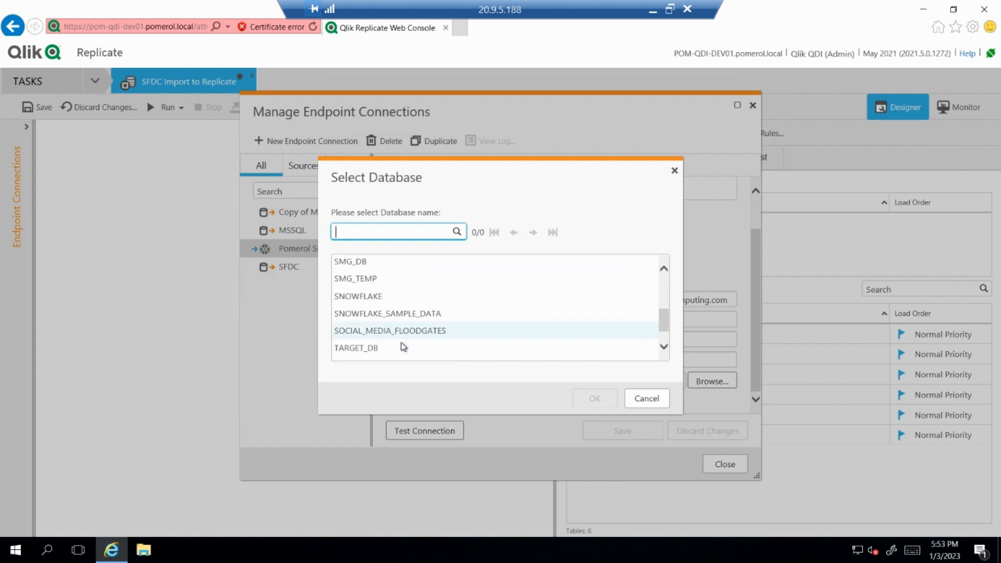
scroll(404, 344, "up", 5)
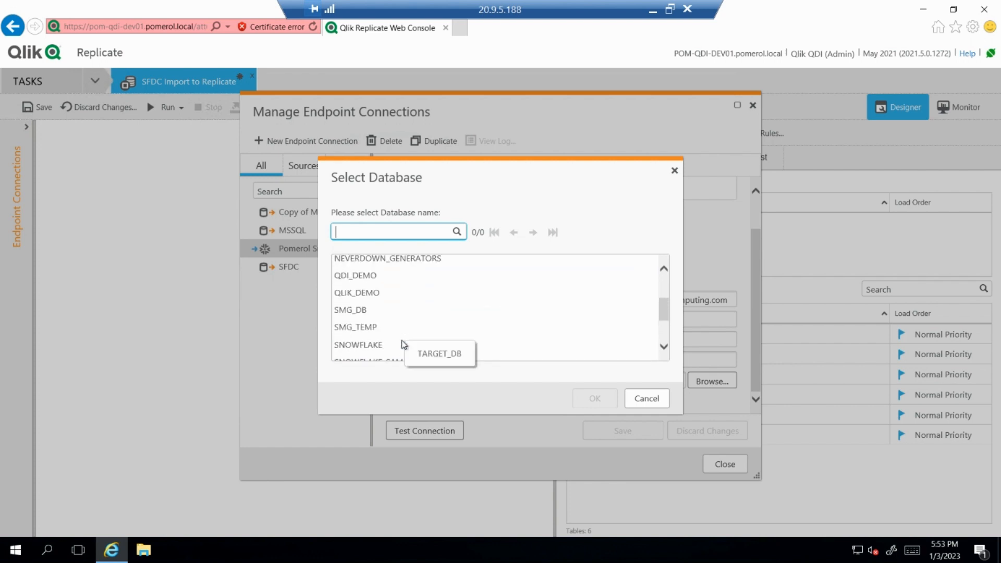
scroll(403, 344, "up", 1)
left_click(422, 274)
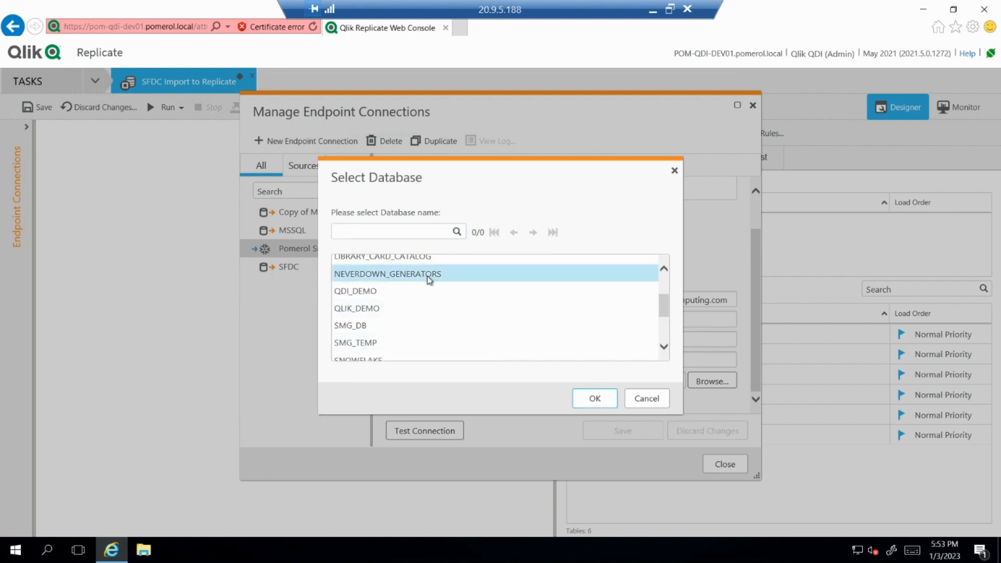
left_click(594, 398)
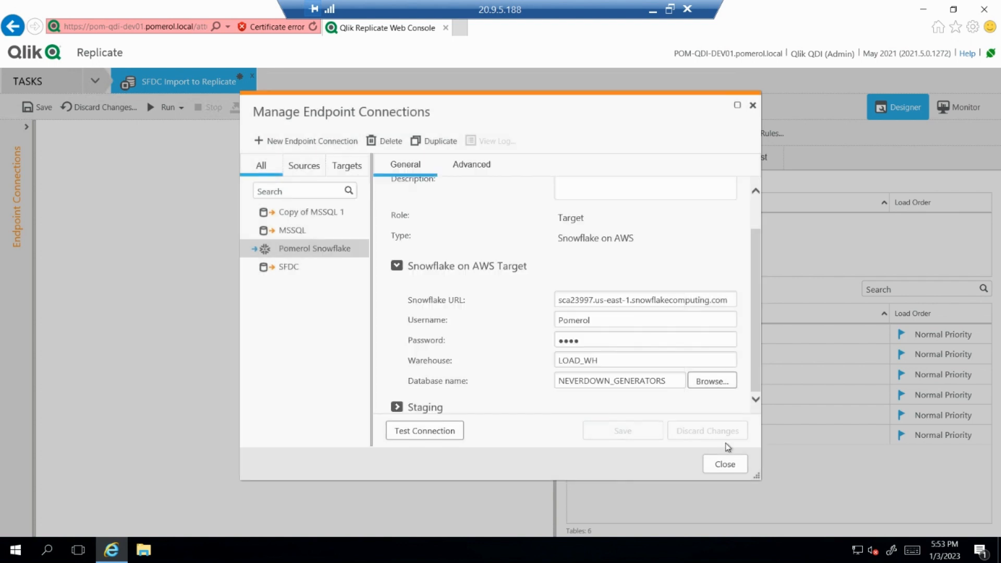
left_click(420, 434)
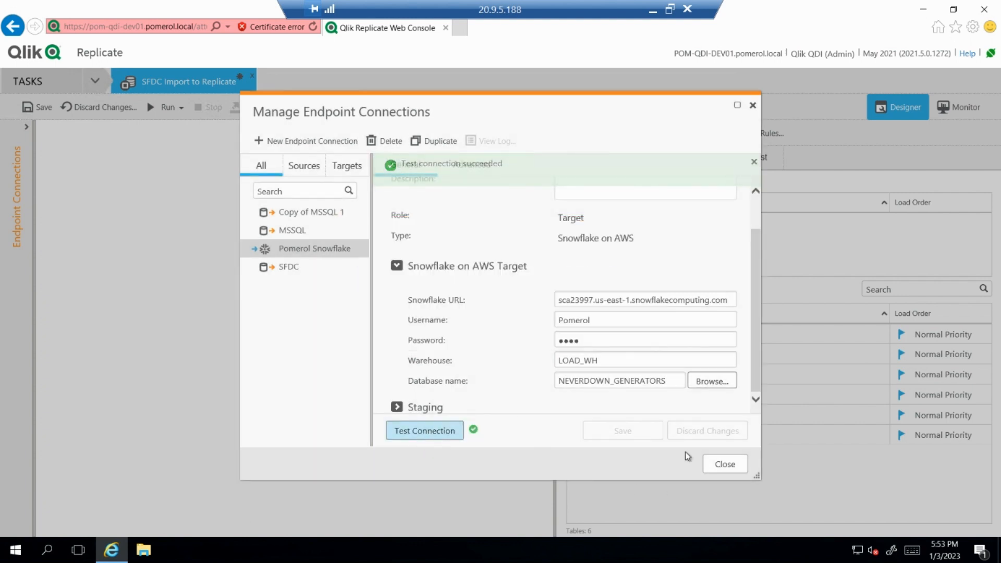
left_click(727, 465)
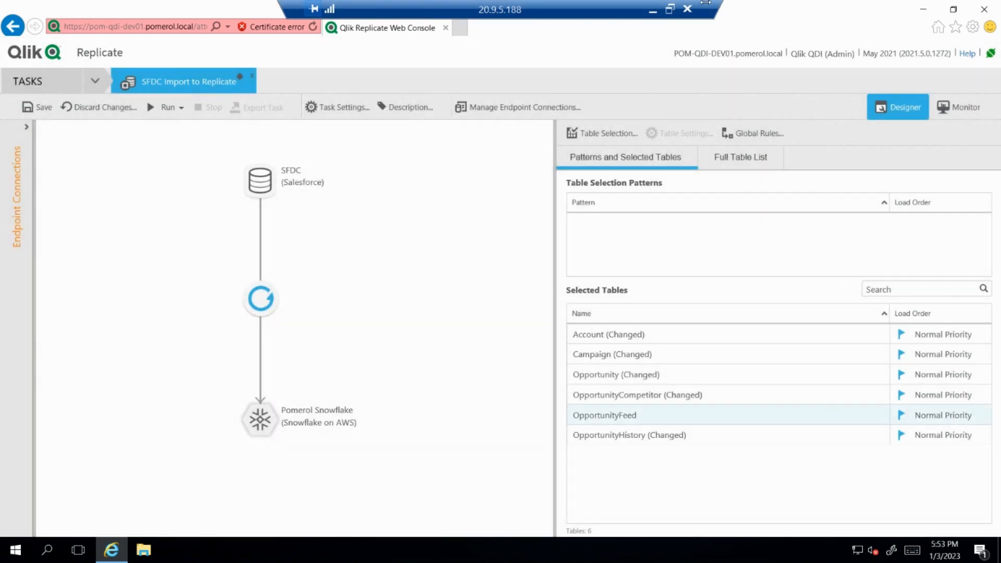
Step: Leave the remote desktop, switch to the Snowflake worksheet in Chrome and refresh its database object list
left_click(652, 14)
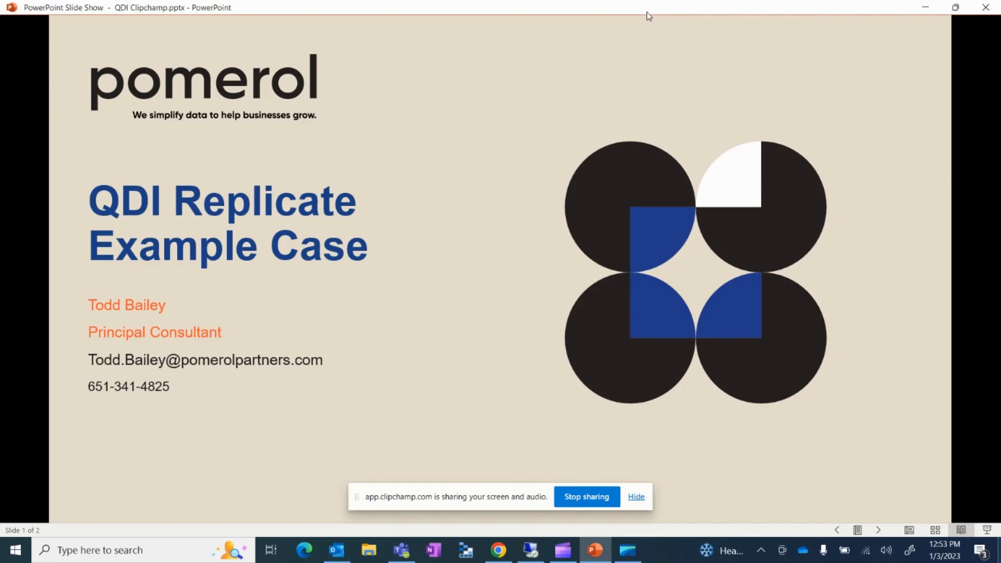
key("alt+Tab")
mouse_move(352, 557)
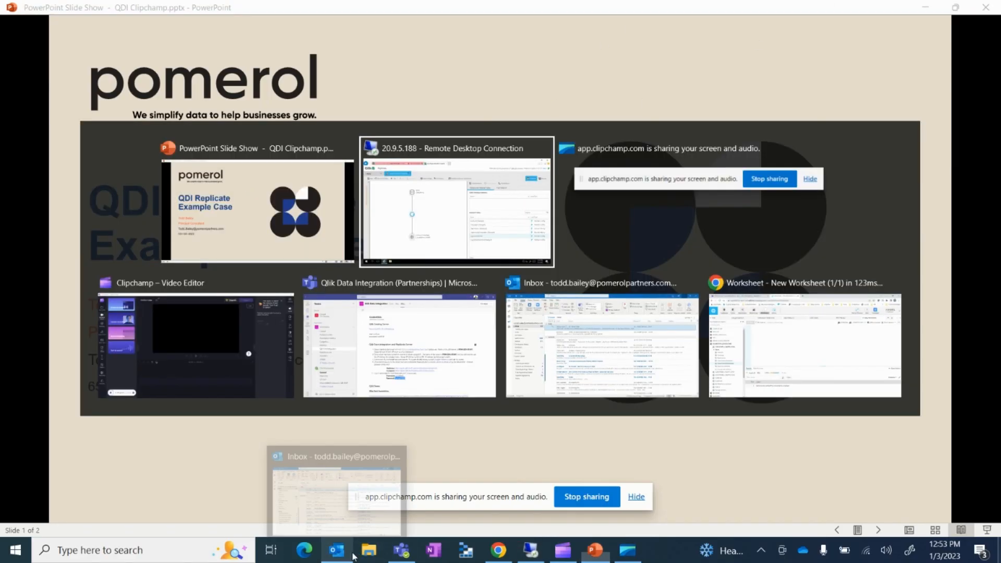
key("alt+Tab")
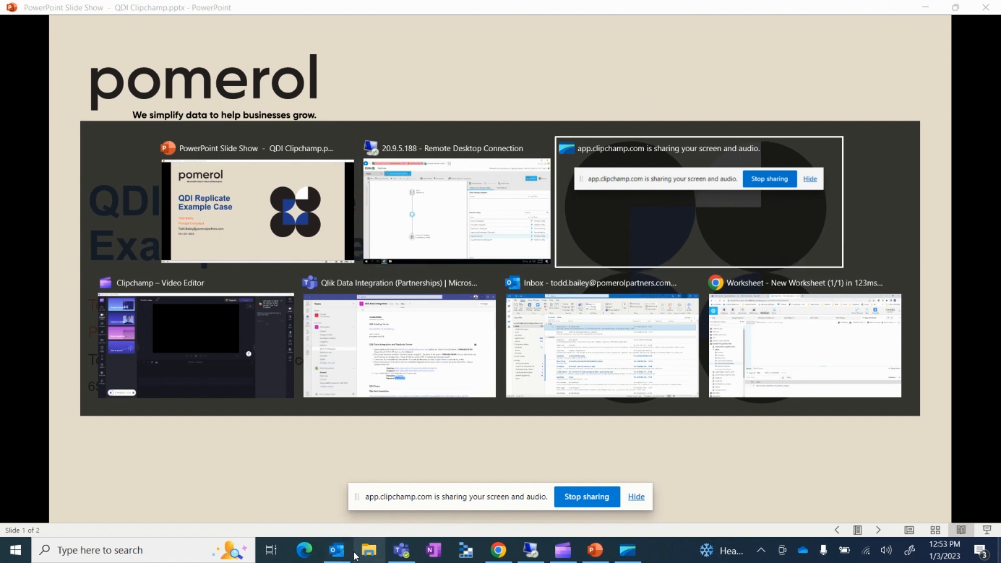
key("alt+Tab")
key("alt+Tab")
key("alt+Tab")
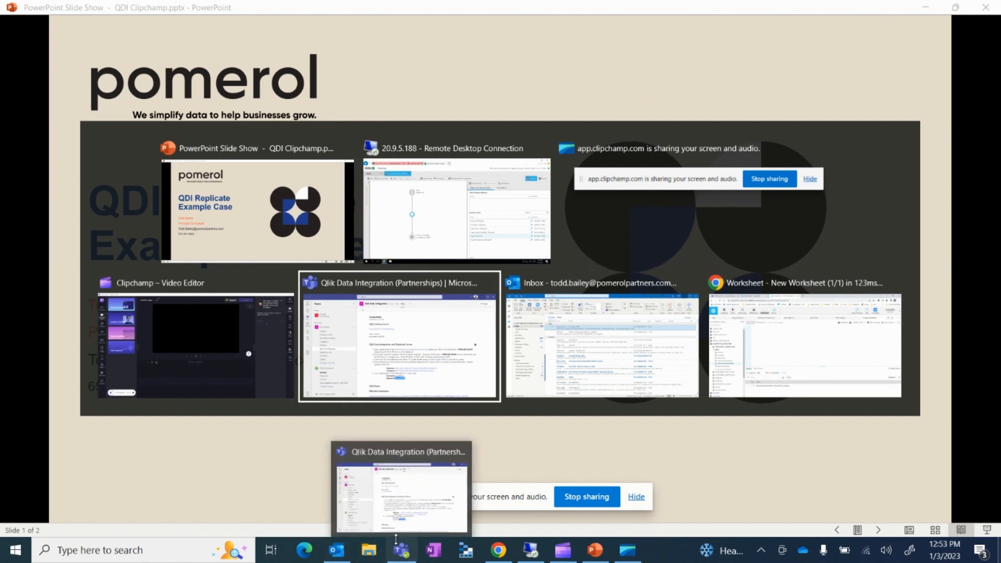
key("alt+Tab")
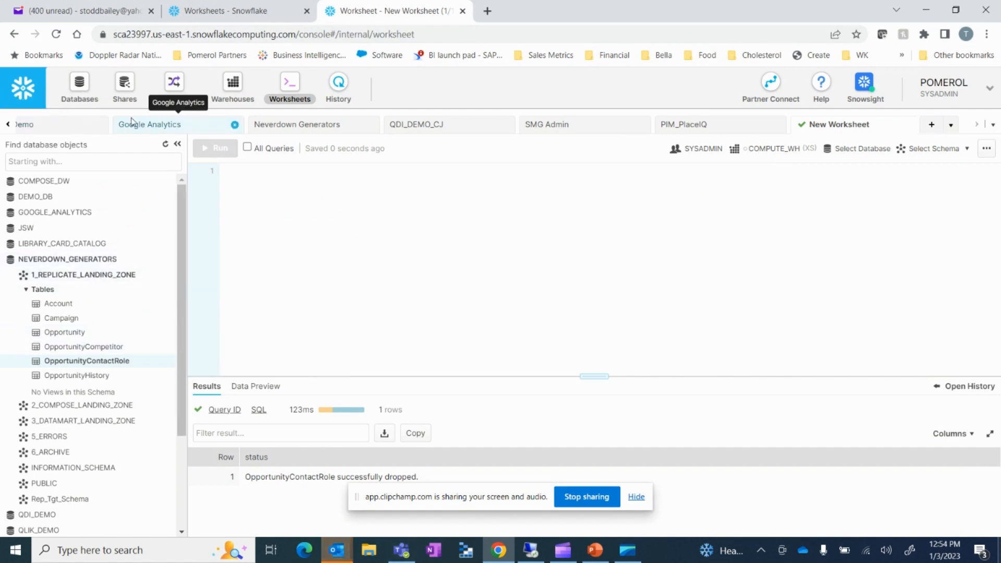
left_click(166, 146)
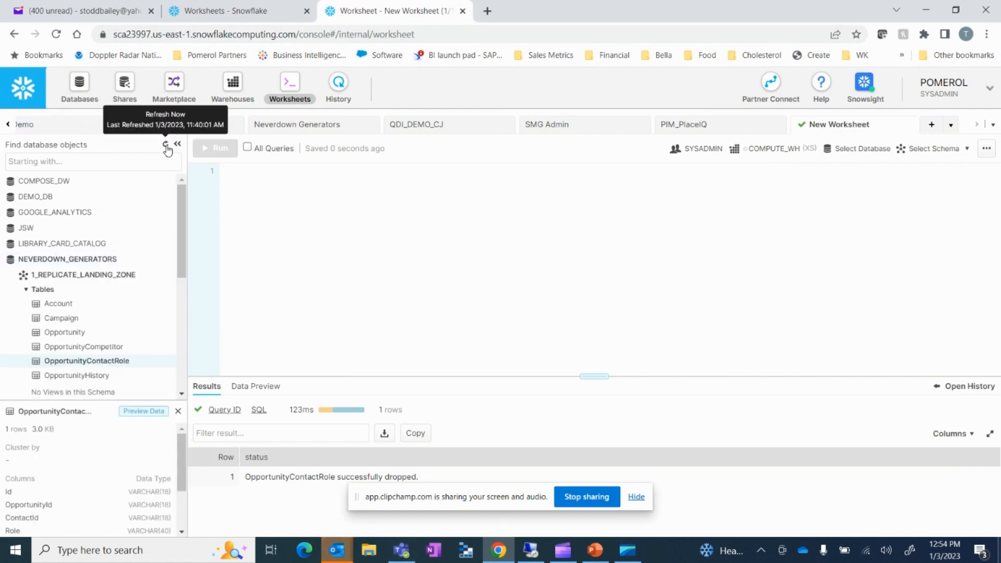
Step: Write and run a drop table statement for OpportunityContactRole in the 1_REPLICATE_LANDING_ZONE schema of NEVERDOWN_GENERATORS
scroll(182, 244, "down", 2)
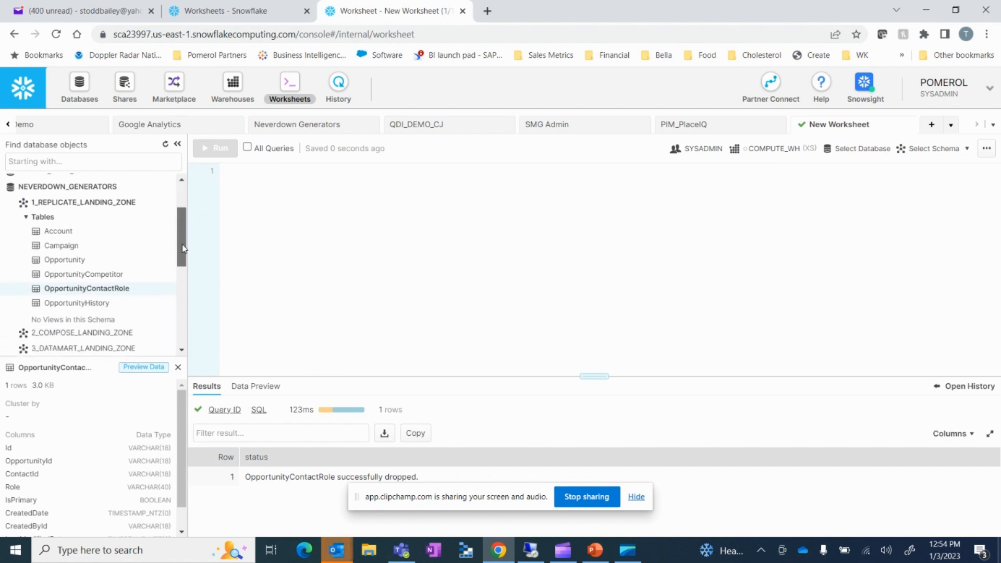
mouse_move(123, 290)
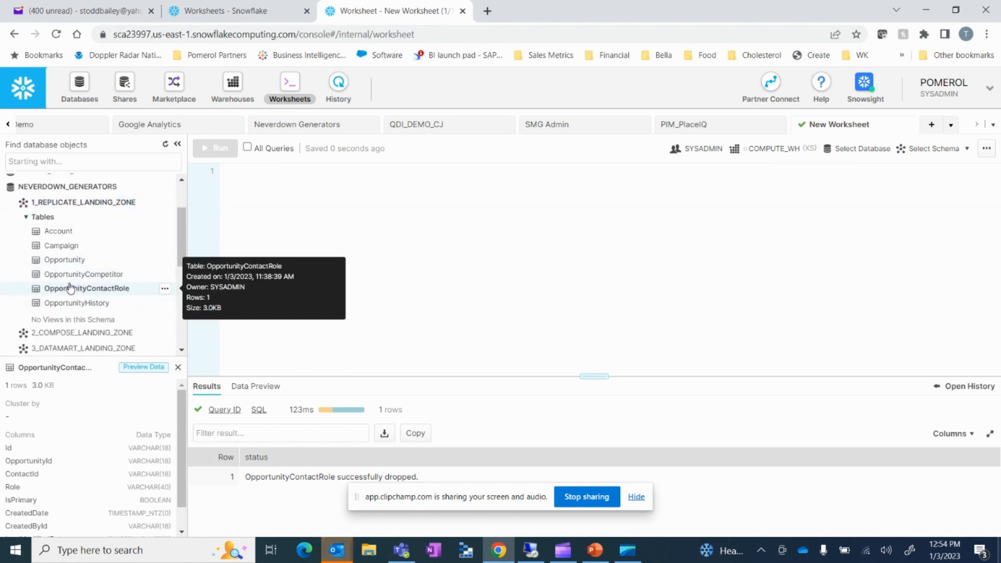
left_click(311, 193)
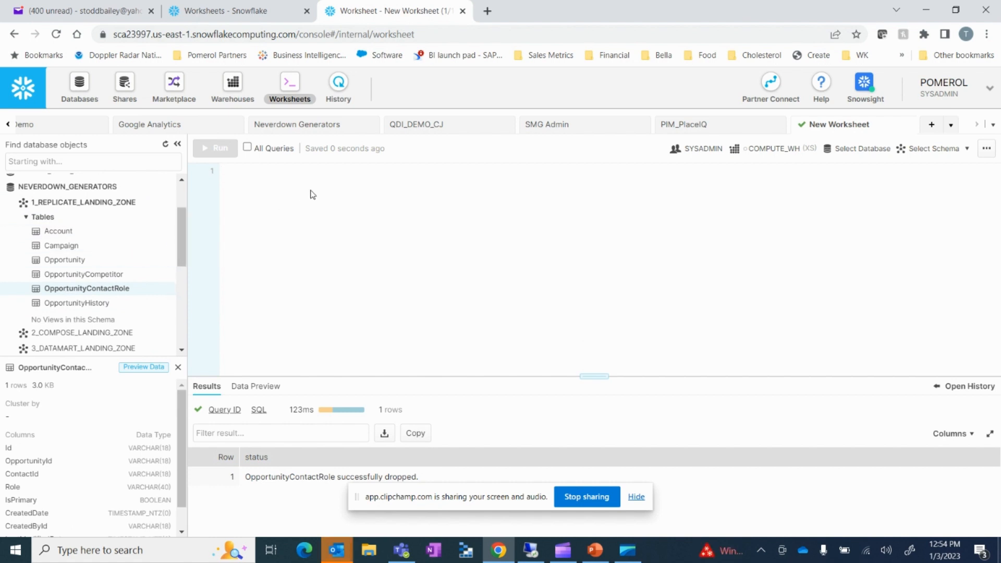
type("drop table")
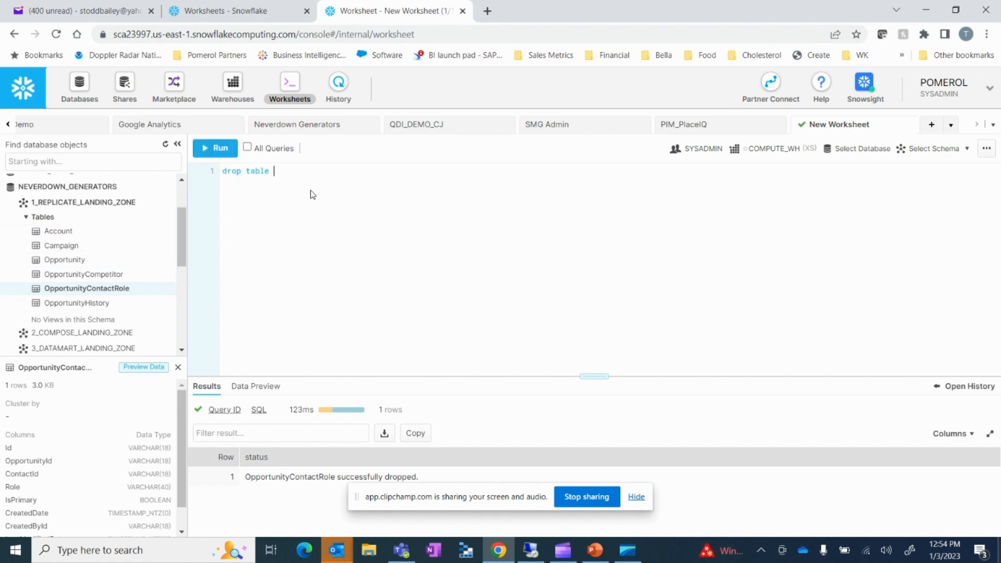
mouse_move(165, 289)
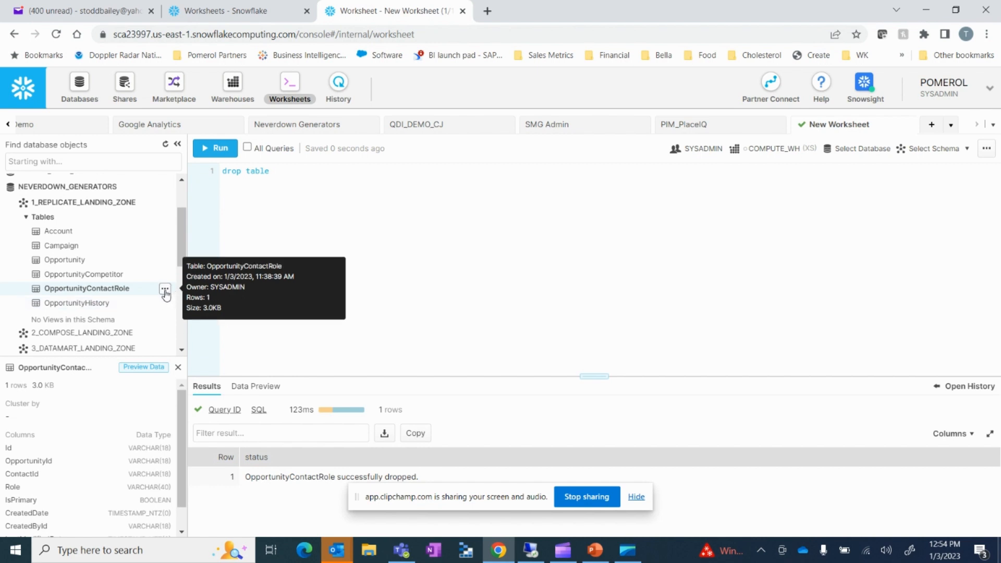
left_click(165, 290)
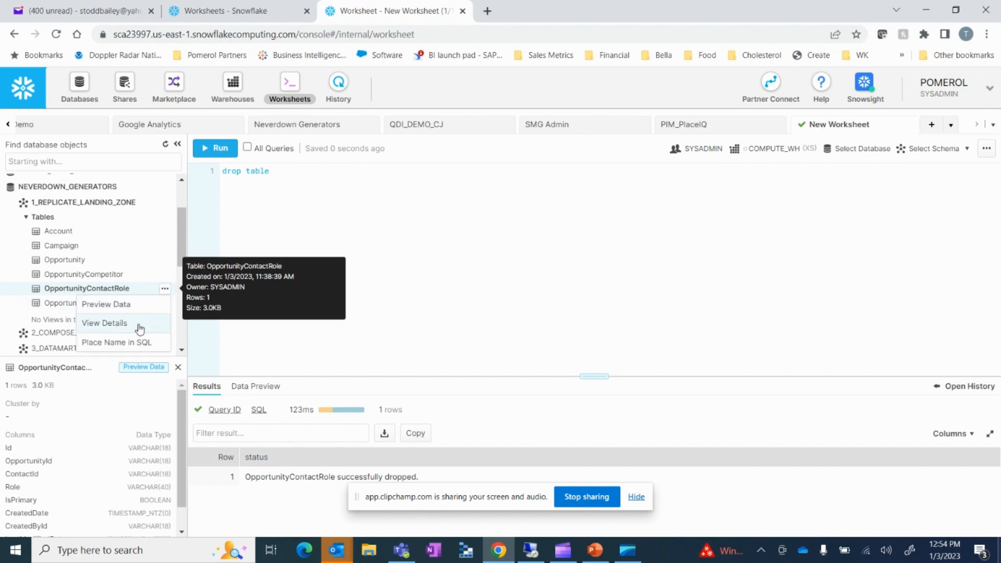
left_click(136, 342)
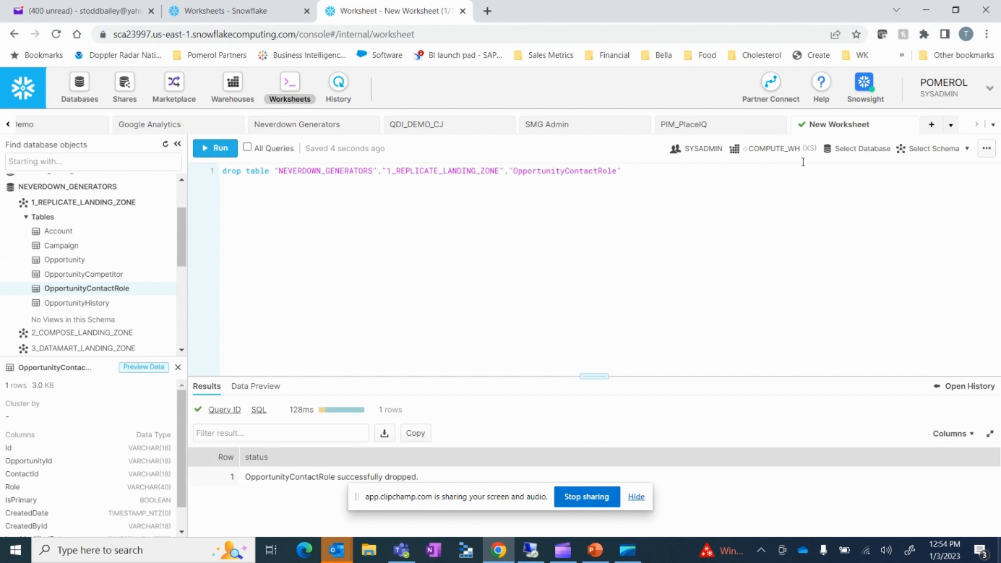
Step: Set the worksheet's warehouse to LOAD_WH, refresh the database object list and dismiss the mail notifications
left_click(787, 150)
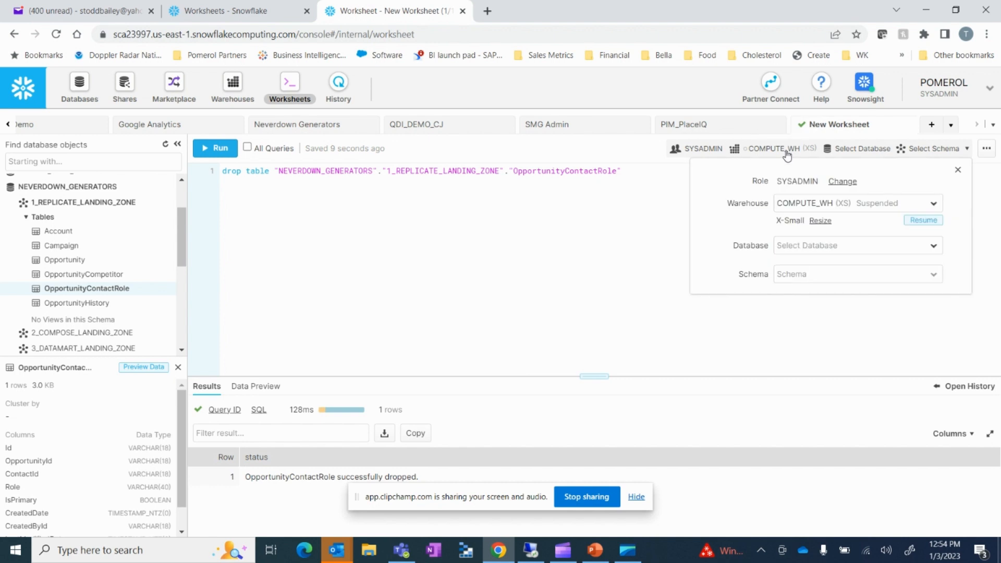
left_click(810, 208)
left_click(810, 245)
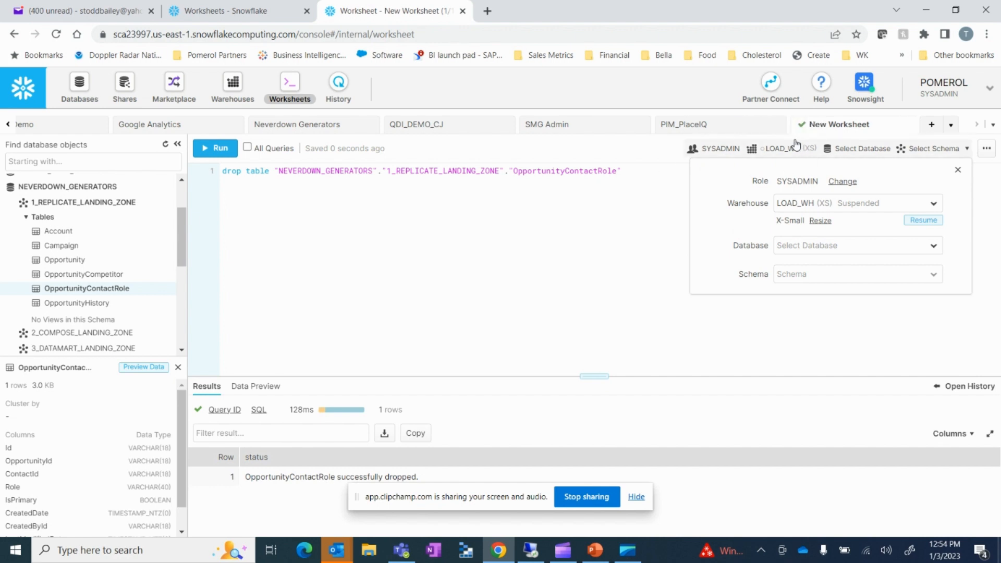
left_click(949, 489)
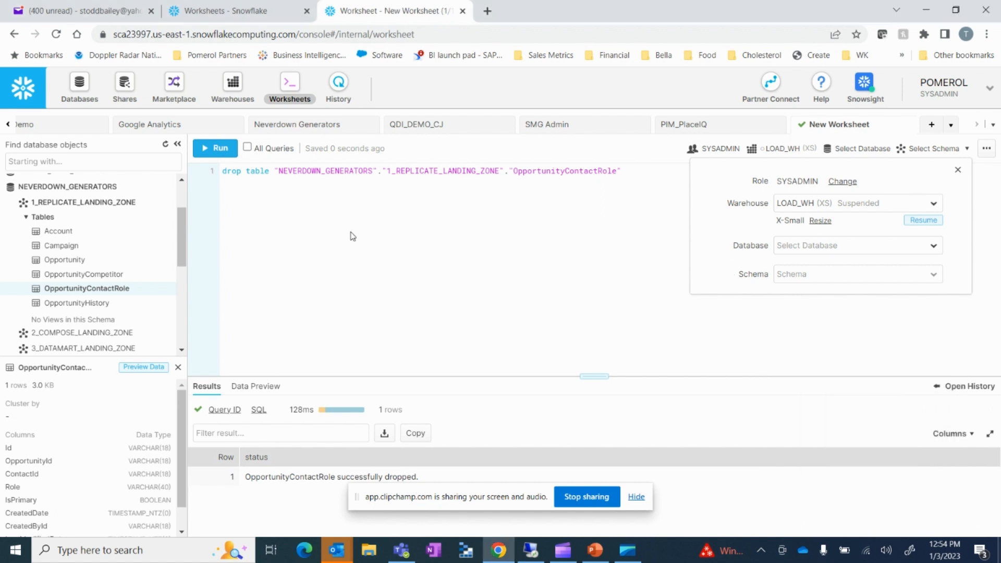
left_click(165, 146)
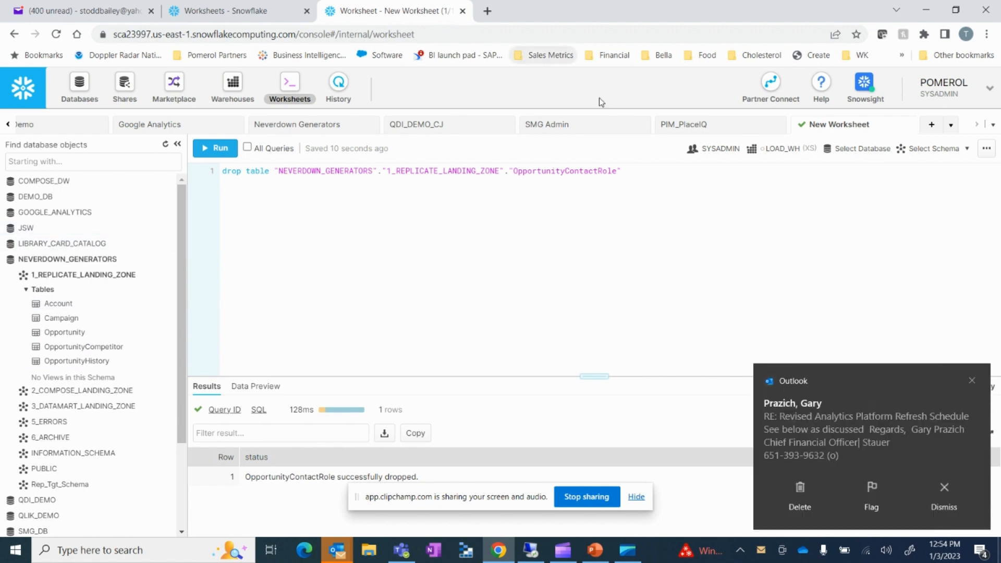
left_click(959, 516)
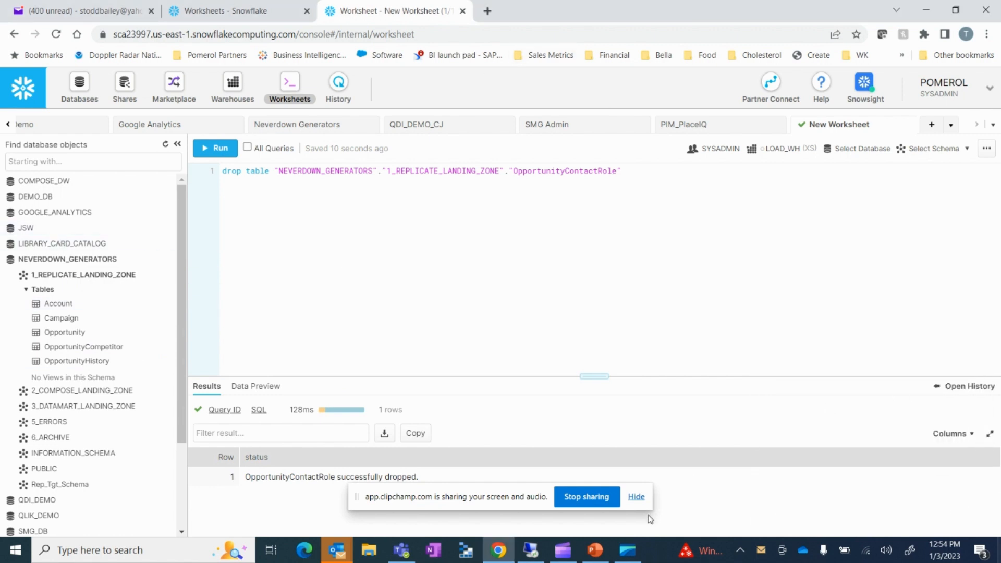
Step: Switch to the Qlik Replicate remote desktop and review the SFDC Import to Replicate task's advanced run options, cancelling without a run
mouse_move(408, 557)
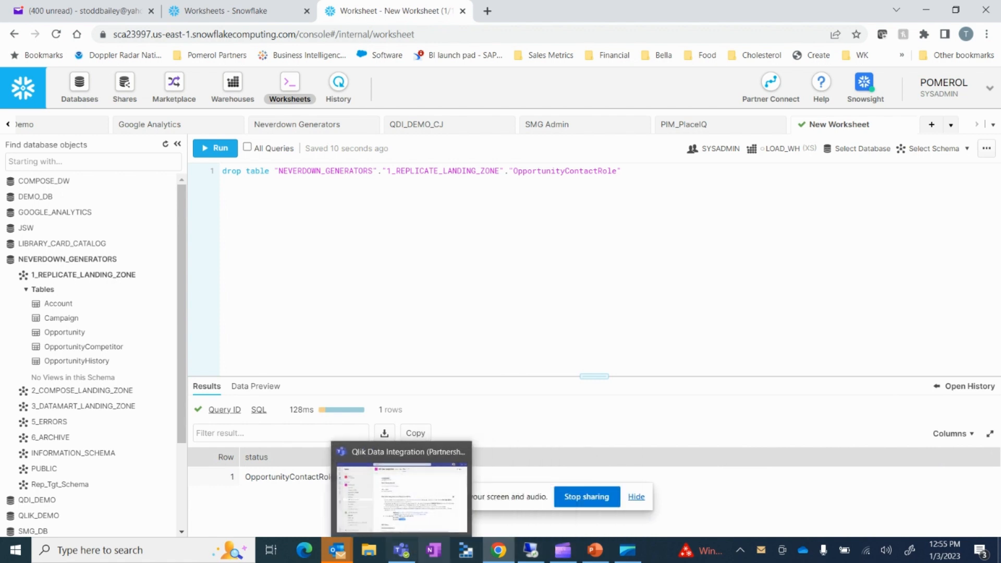
left_click(533, 552)
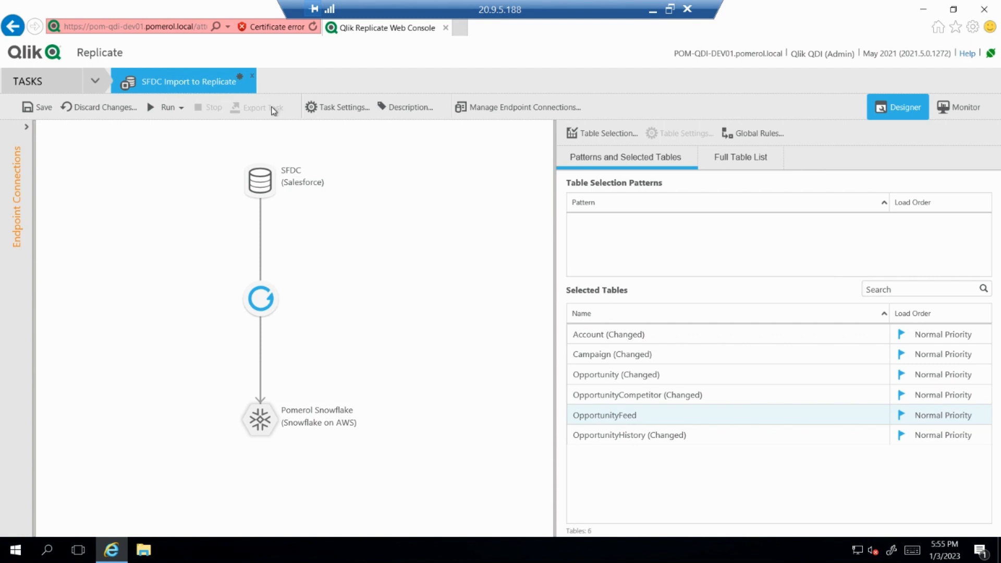
left_click(182, 109)
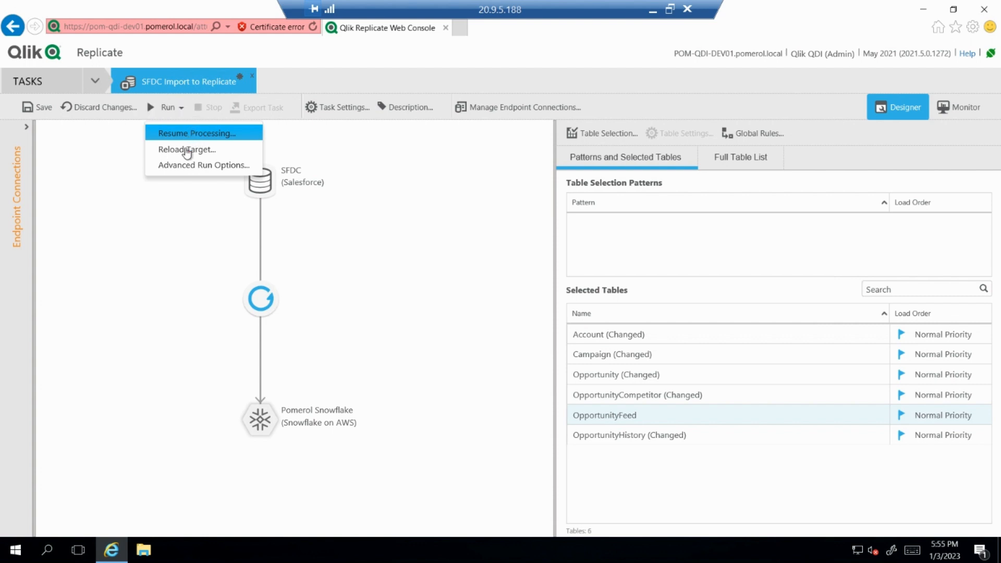
left_click(188, 168)
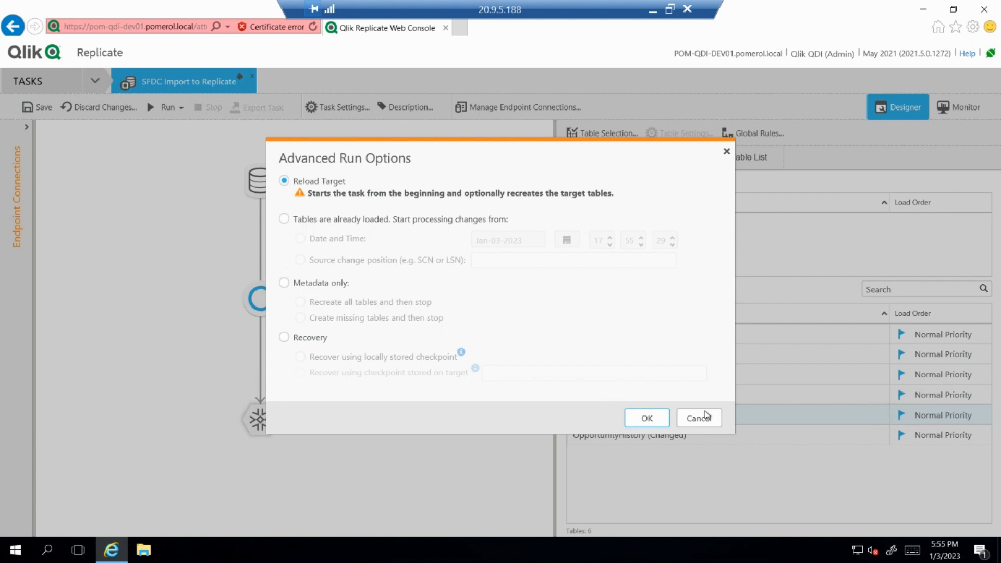
left_click(699, 419)
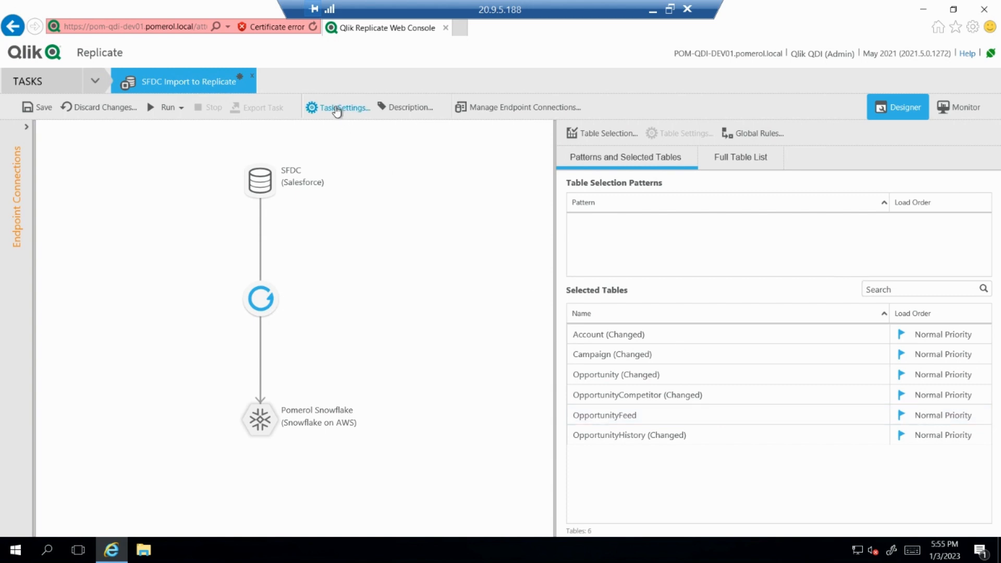
Step: Review the task's target metadata, full load, change processing, error handling and logging settings, closing them without changes
left_click(338, 108)
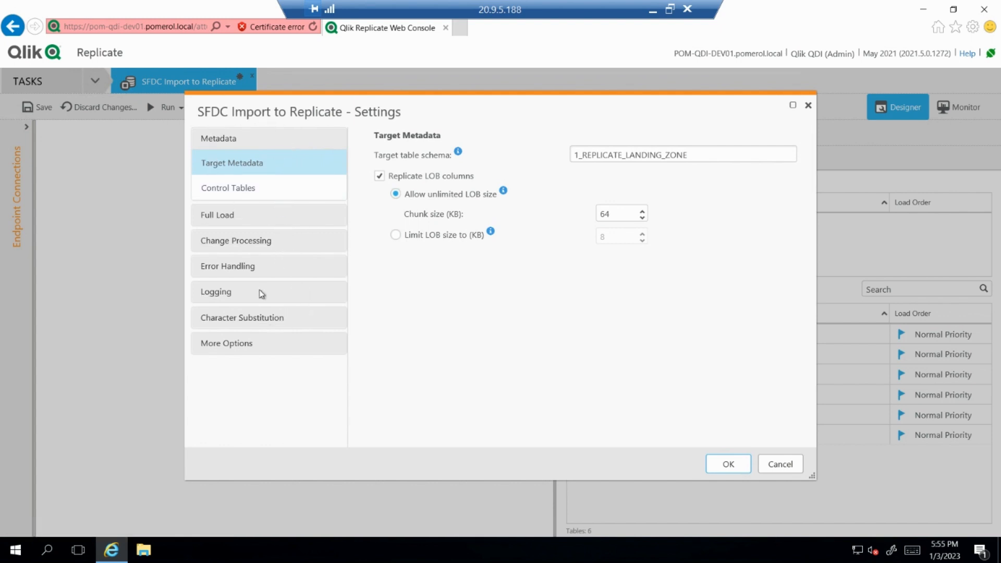
left_click(229, 216)
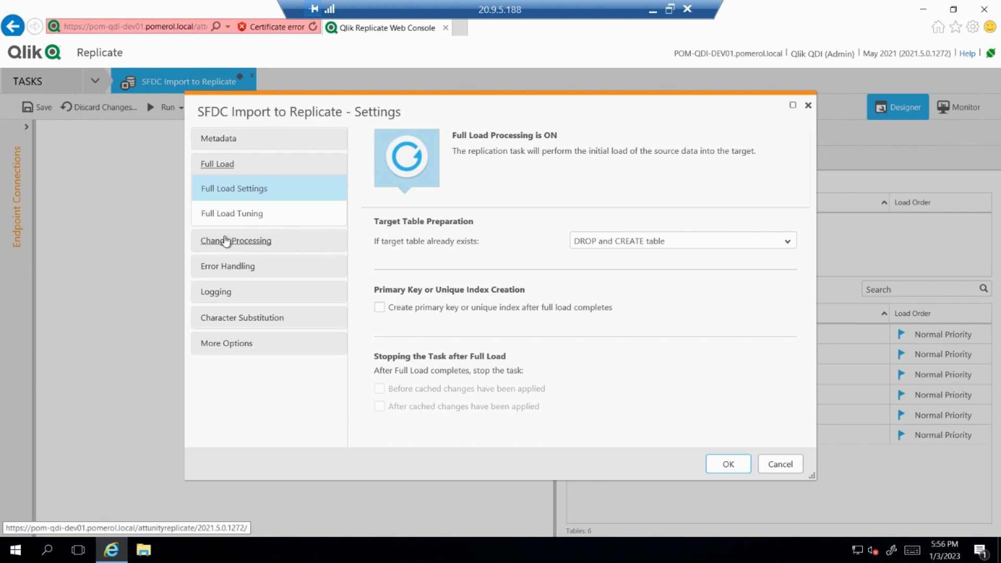
left_click(225, 241)
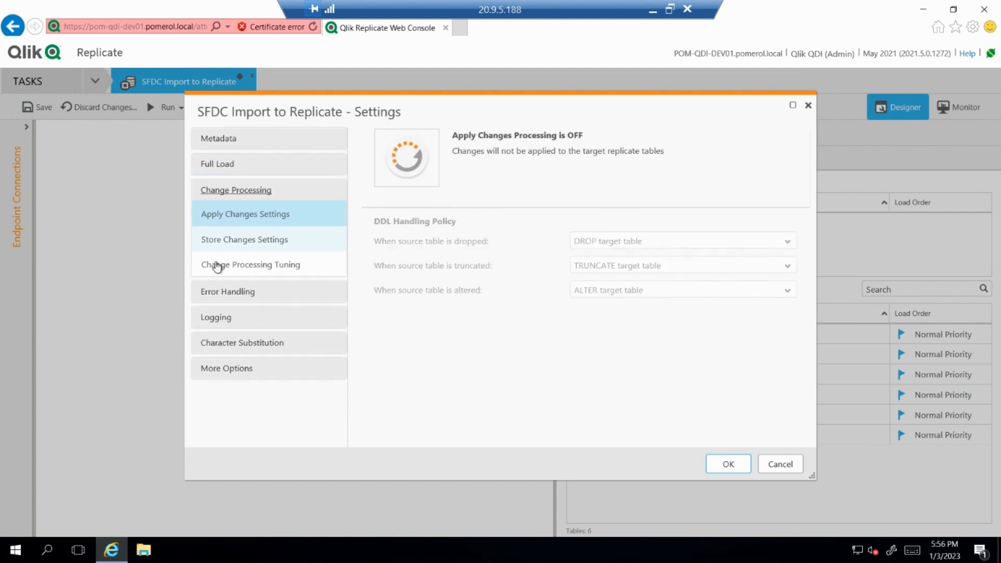
left_click(213, 292)
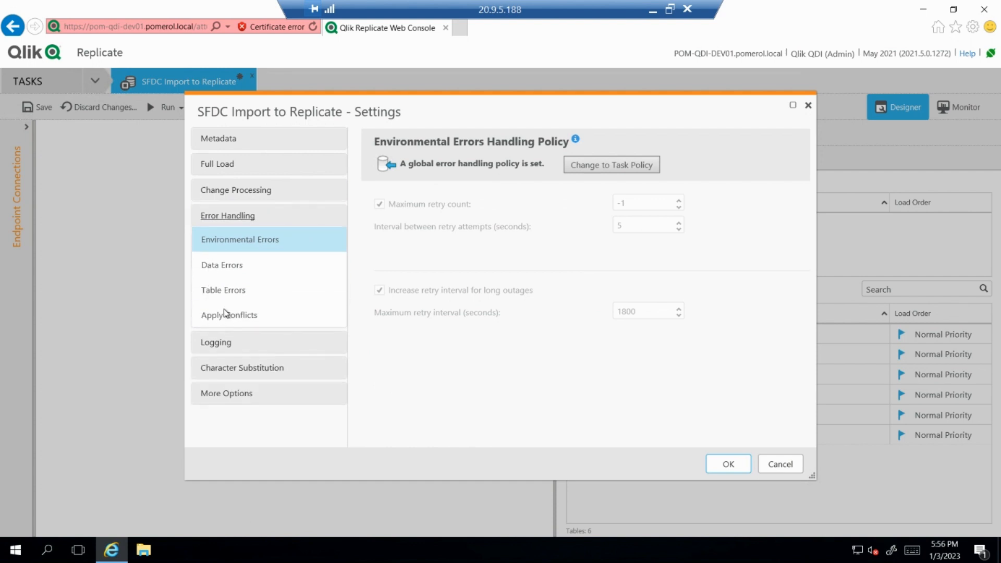
left_click(213, 276)
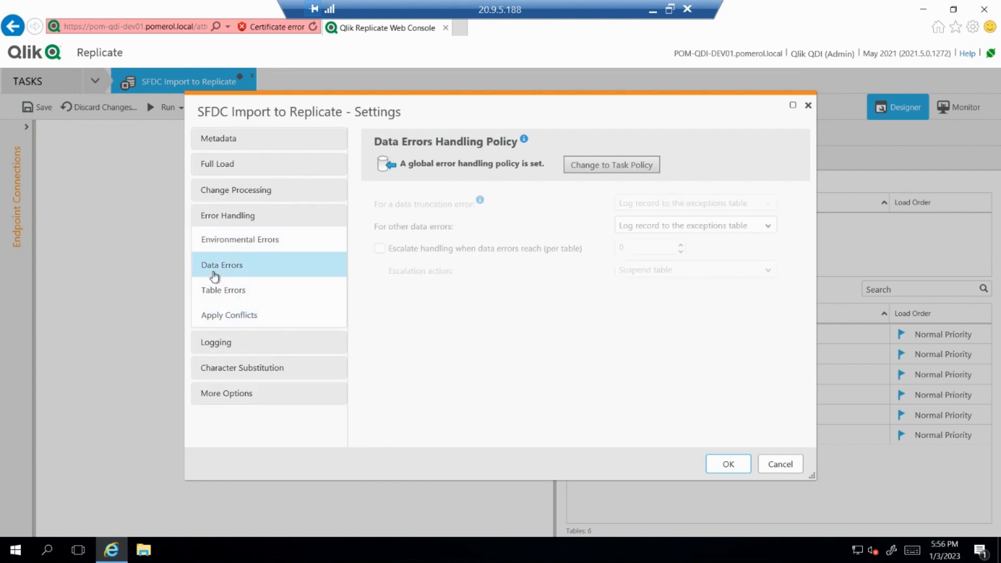
left_click(241, 297)
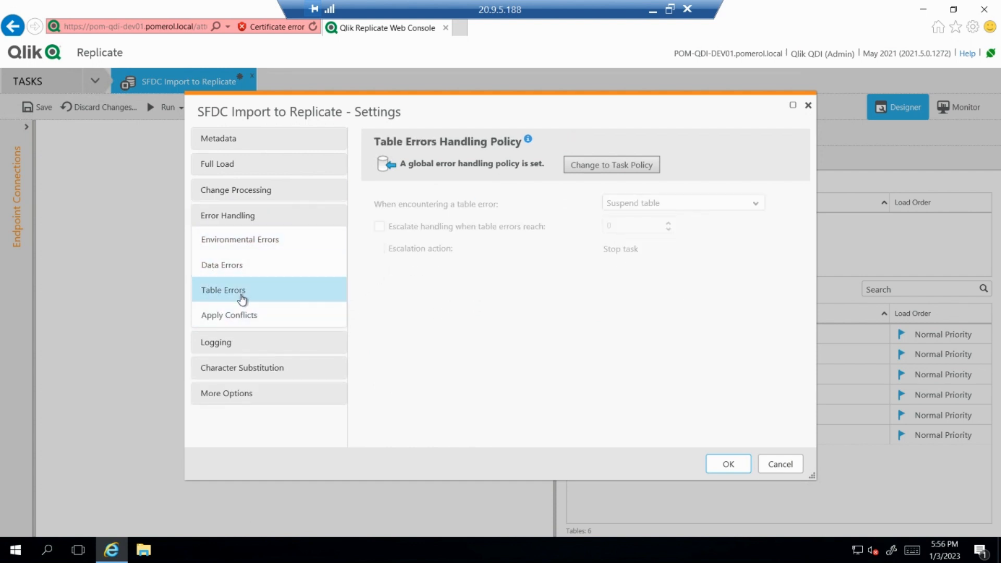
left_click(233, 348)
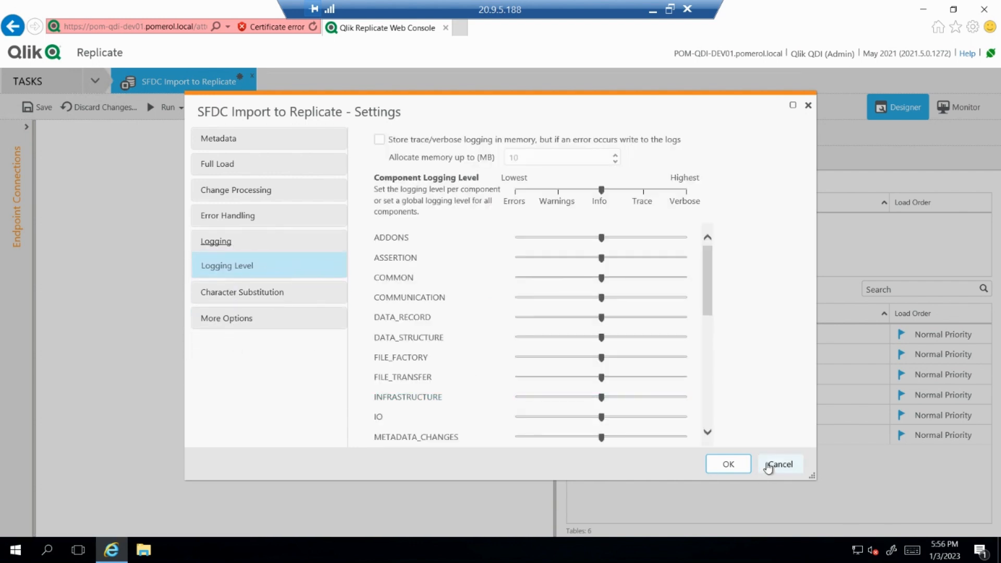
left_click(768, 466)
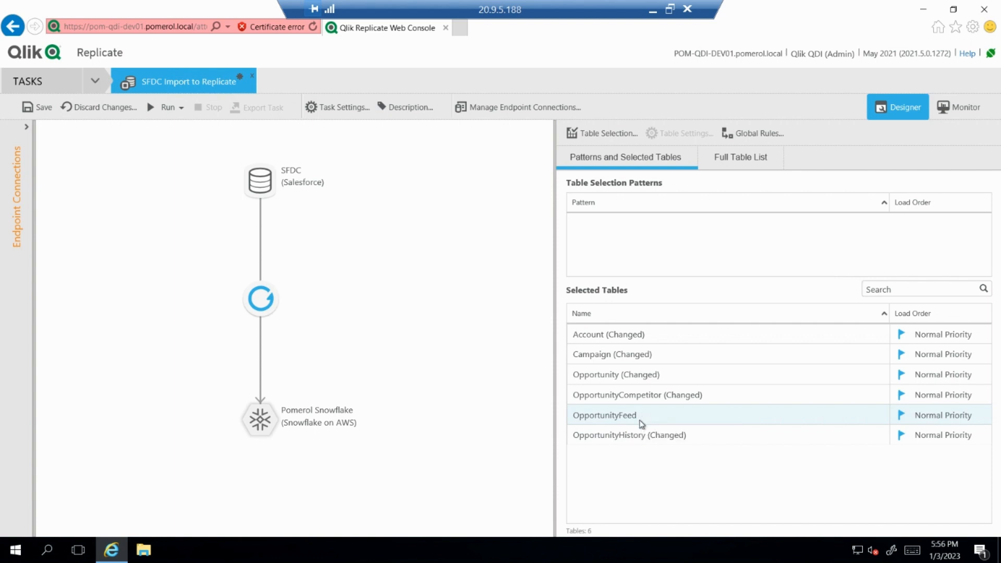
Step: Run the SFDC Import to Replicate task with the Reload Target option and confirm reloading the target tables
left_click(180, 109)
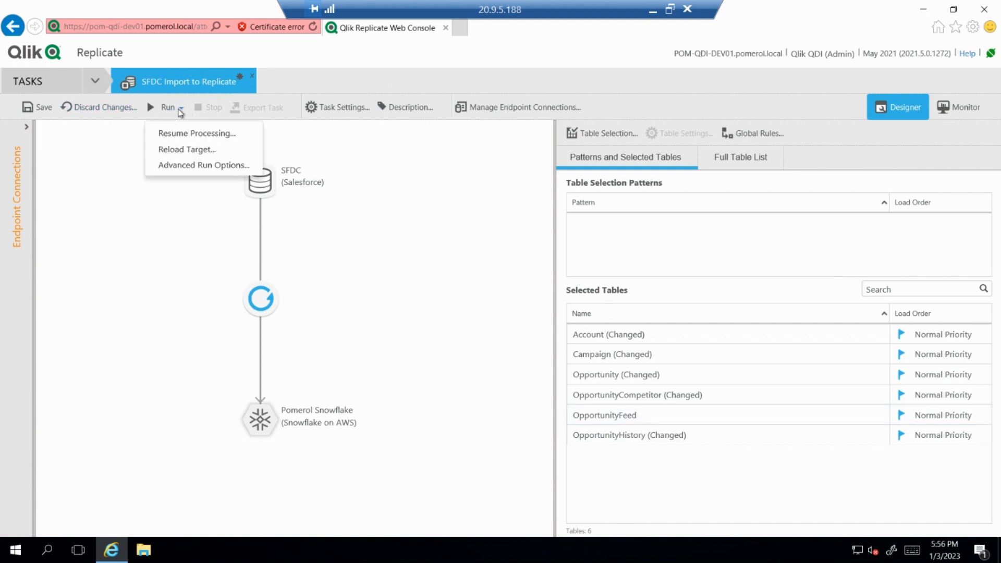
left_click(180, 151)
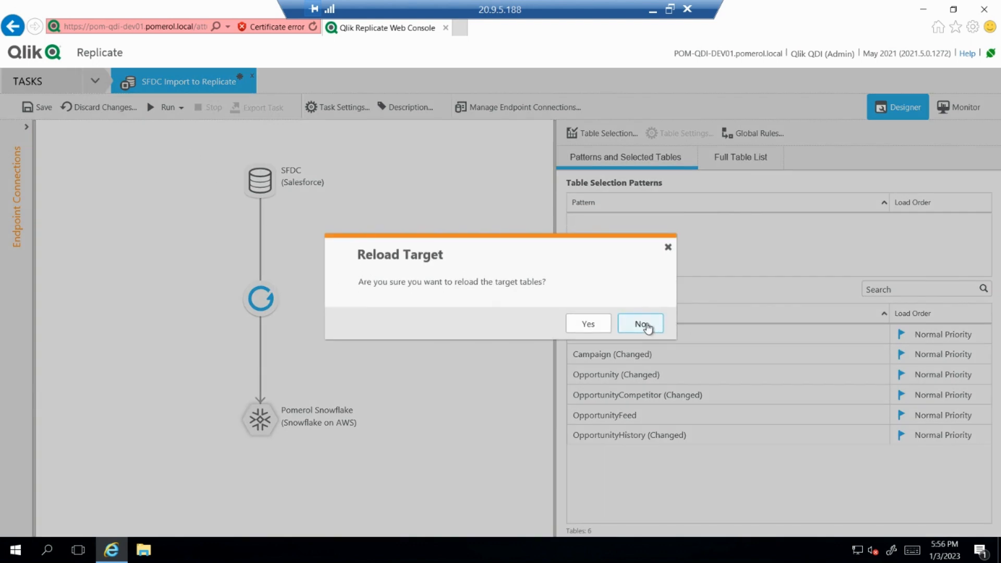
left_click(595, 328)
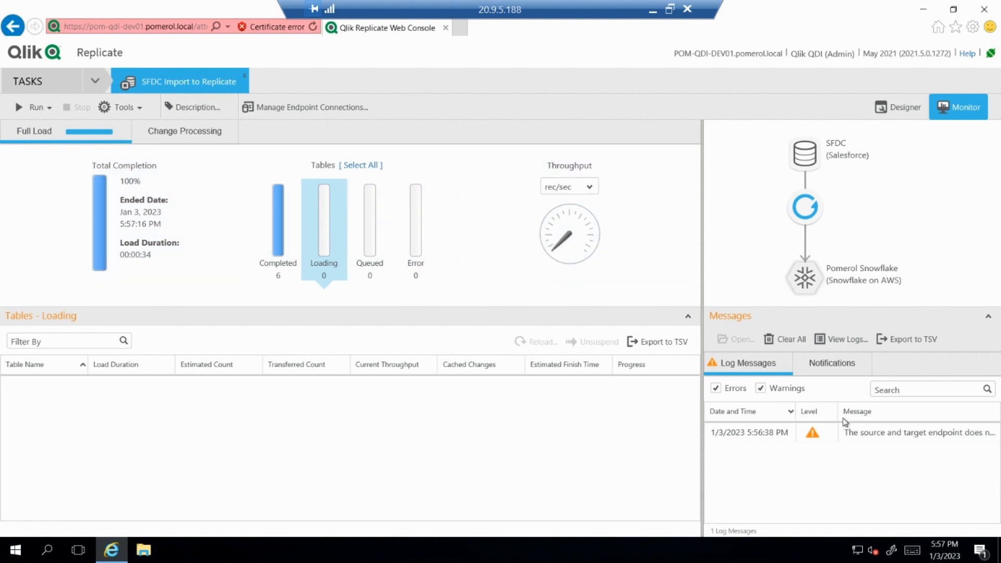
Step: Open the warning in the task's log messages, read its advice on LOB column replication and close it
double_click(832, 436)
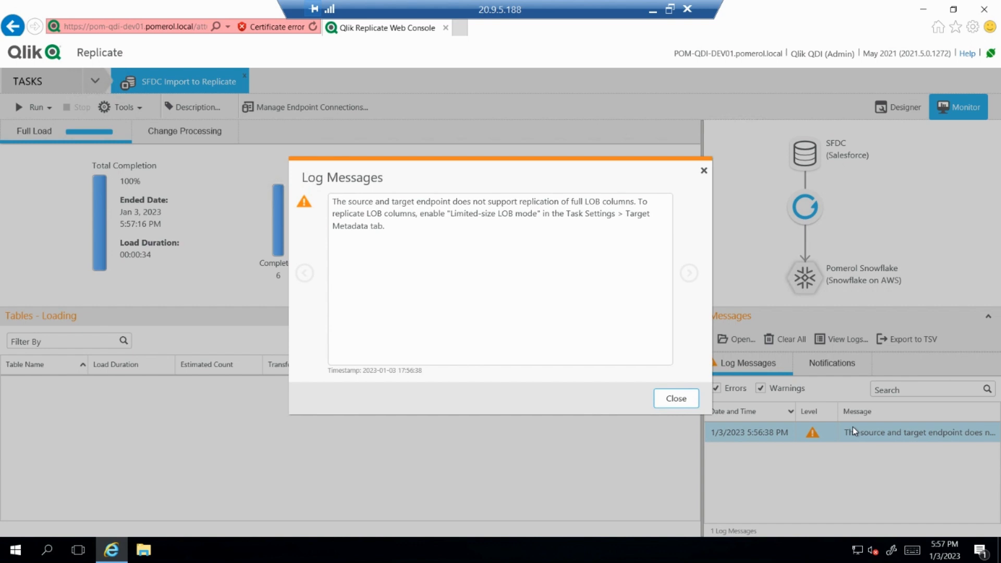
left_click(518, 304)
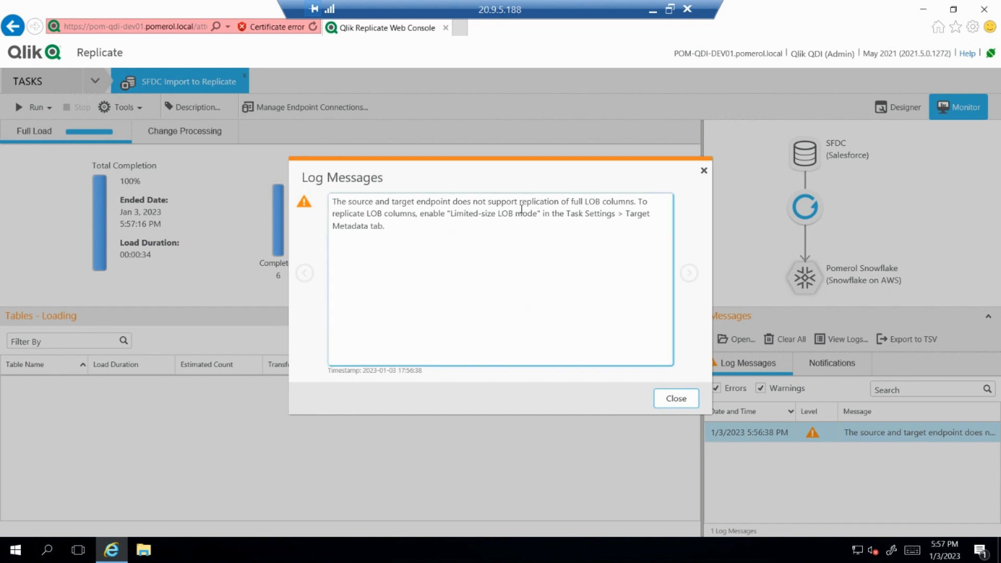
left_click_drag(540, 214, 499, 210)
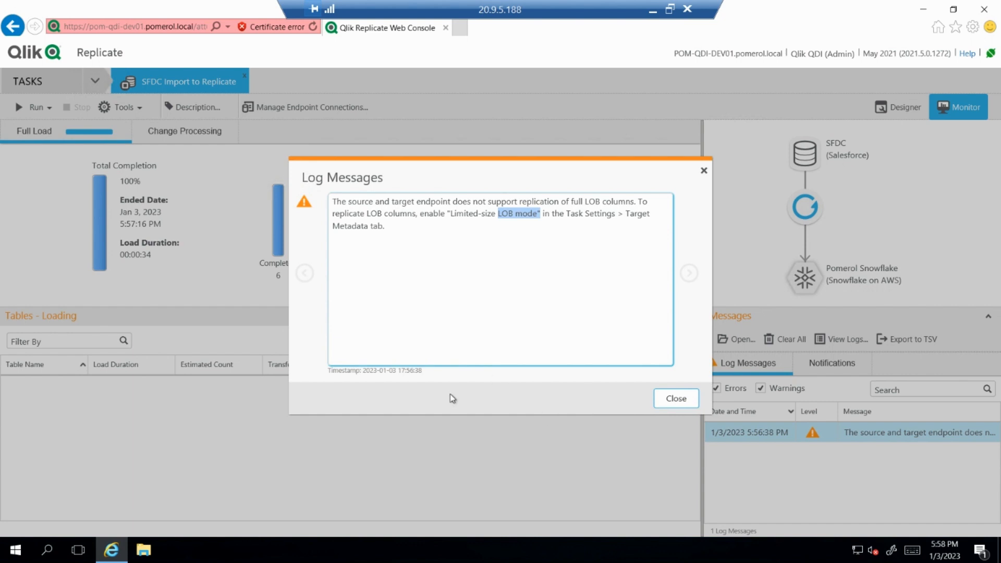
left_click(555, 213)
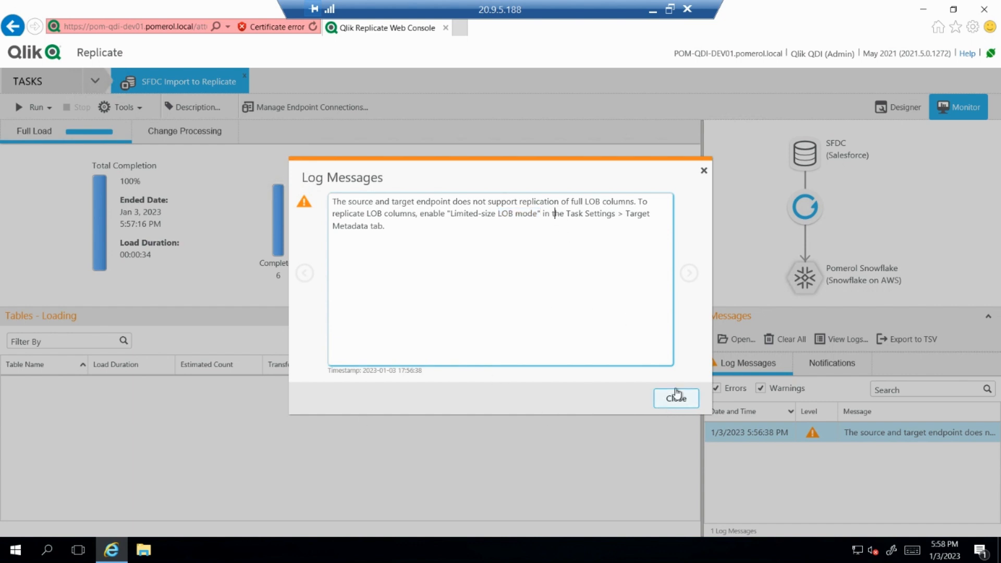
left_click(673, 400)
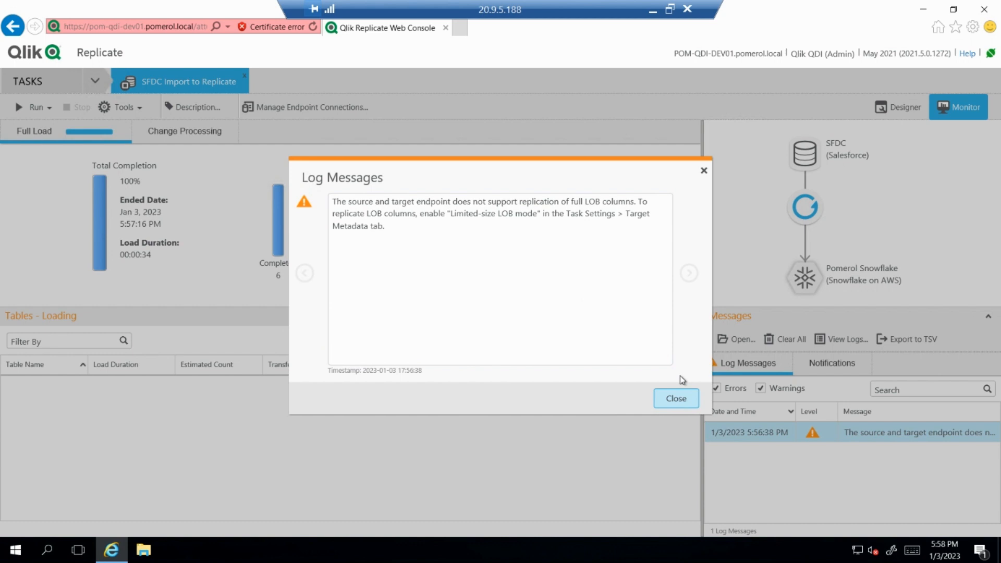
left_click(678, 403)
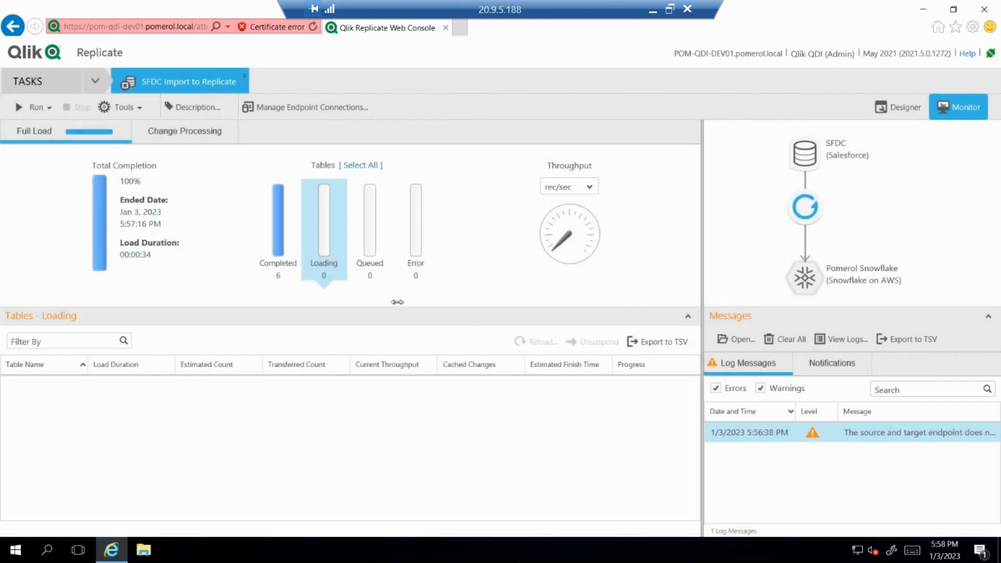
Step: Switch to the Snowflake worksheet and refresh the database objects to check the tables in NEVERDOWN_GENERATORS' 1_REPLICATE_LANDING_ZONE schema
key("alt+Tab")
left_click(651, 8)
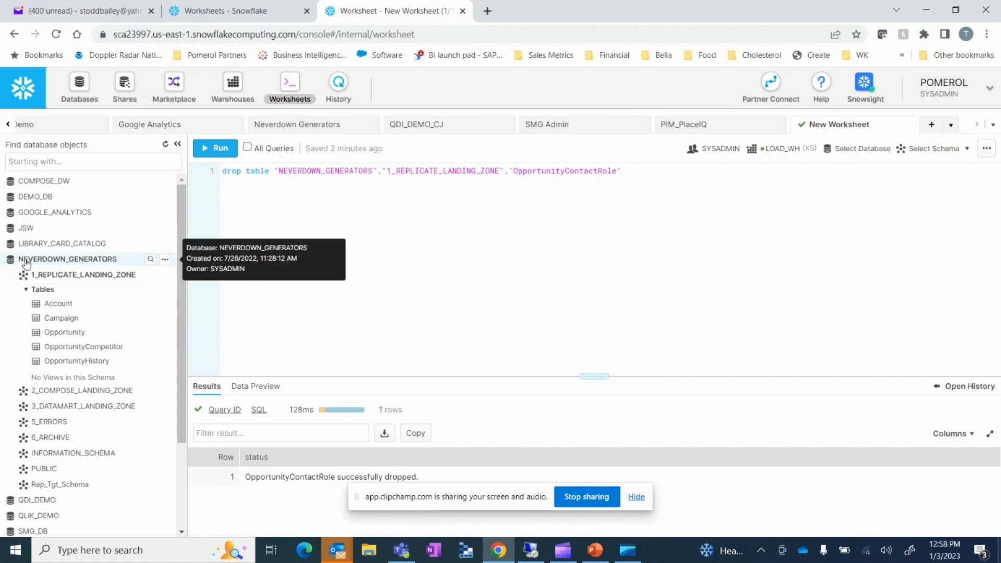
left_click(165, 144)
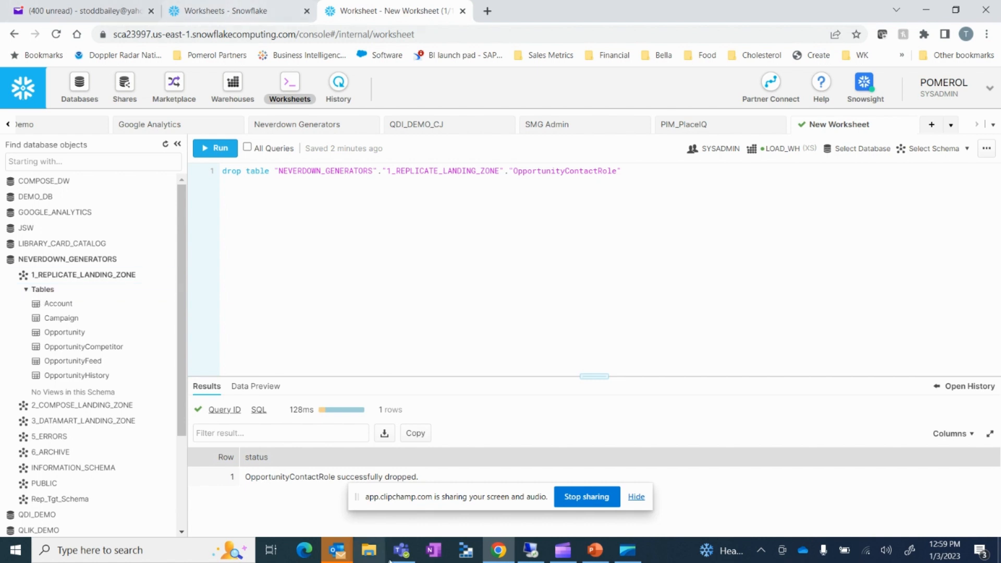
Step: Return to the Qlik Replicate remote desktop, close the SFDC Import to Replicate task and reopen it in the designer
left_click(532, 551)
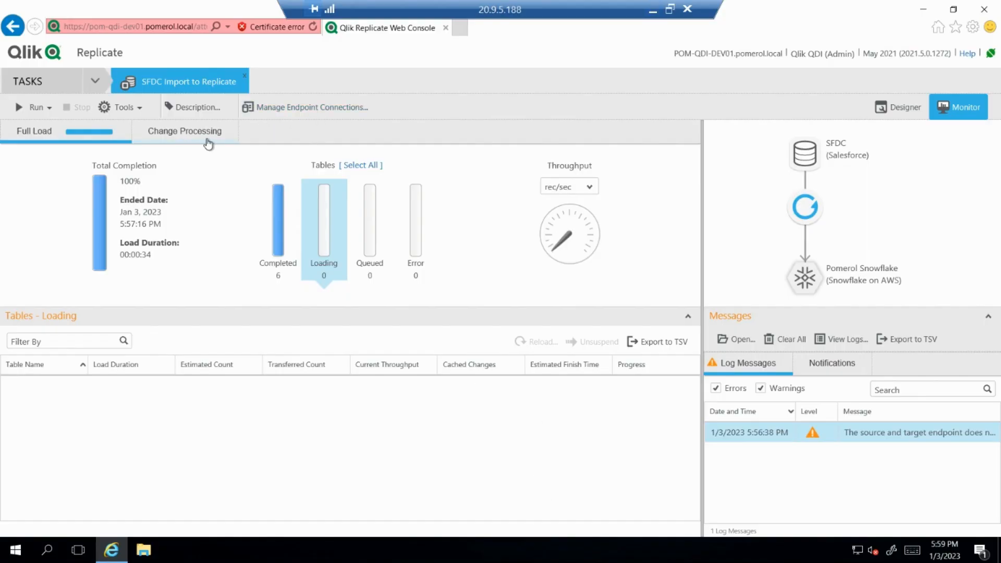
double_click(187, 84)
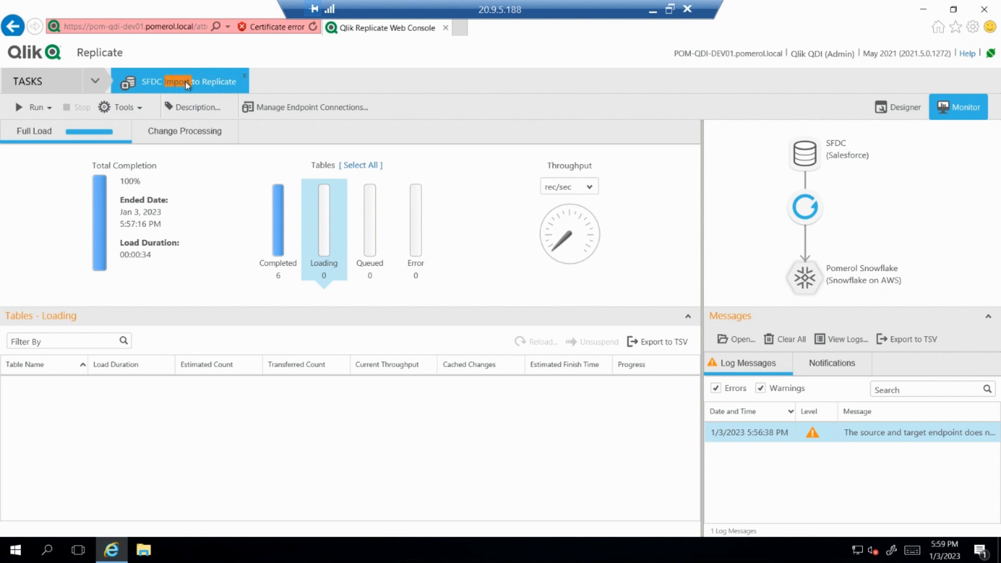
left_click(245, 76)
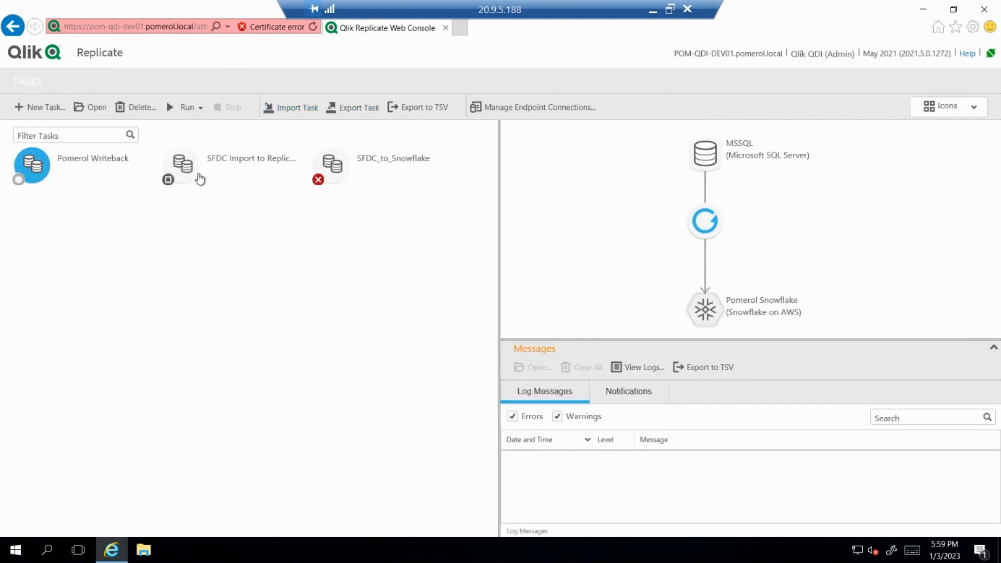
left_click(191, 172)
double_click(192, 171)
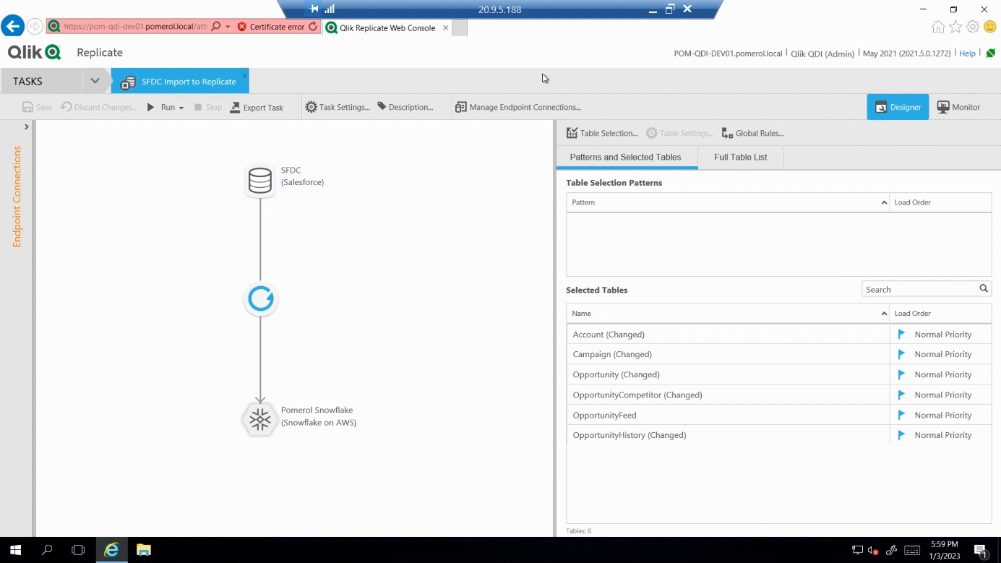
Step: Open the endpoint connection manager and review the list of all connections and the Copy of MSSQL 1 general settings
left_click(499, 108)
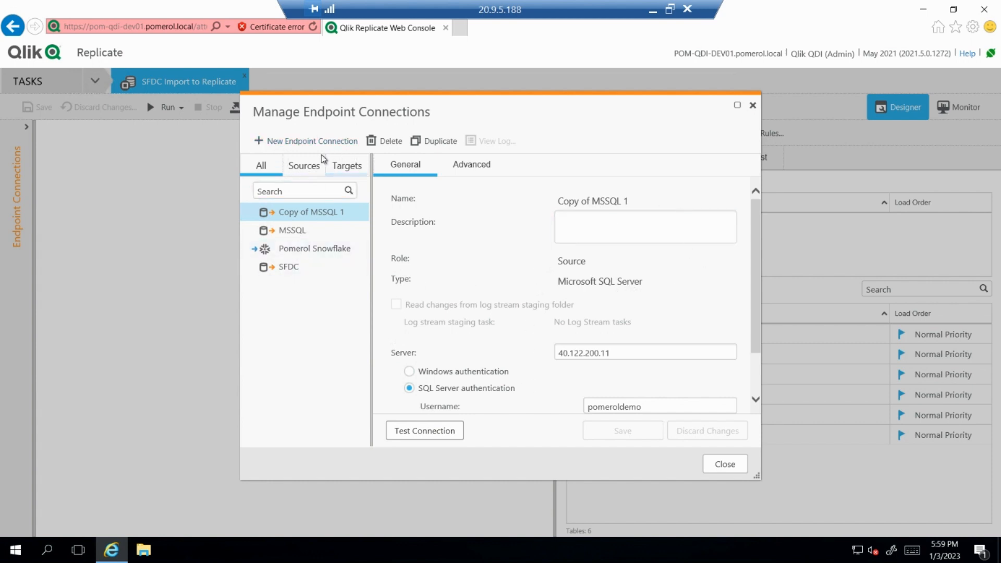
left_click(262, 168)
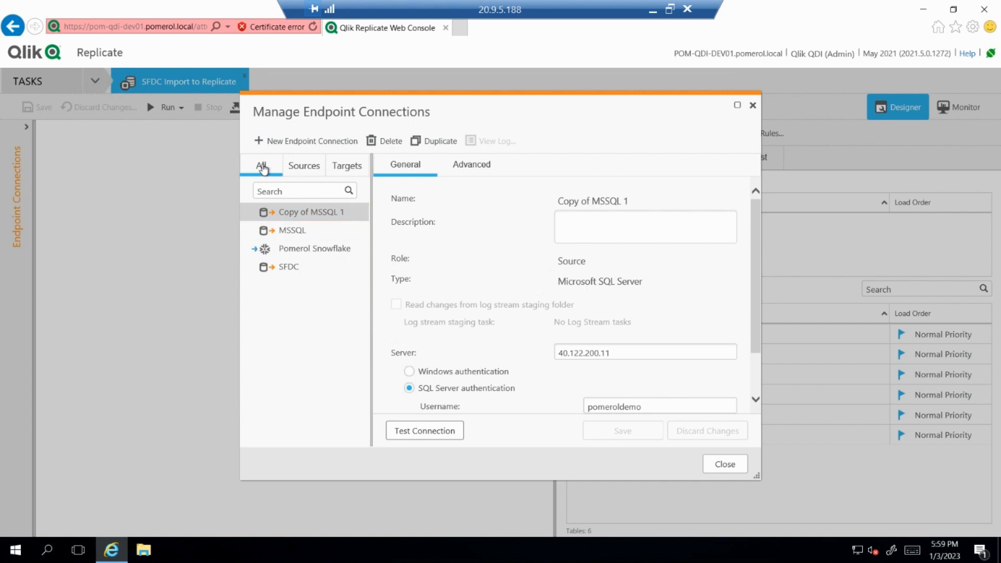
scroll(661, 312, "down", 1)
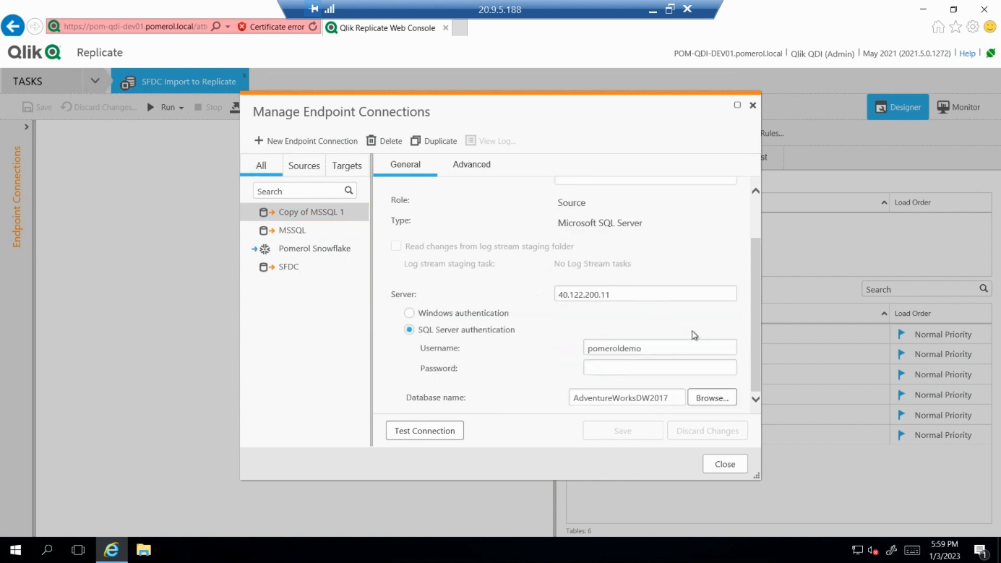
scroll(704, 242, "up", 1)
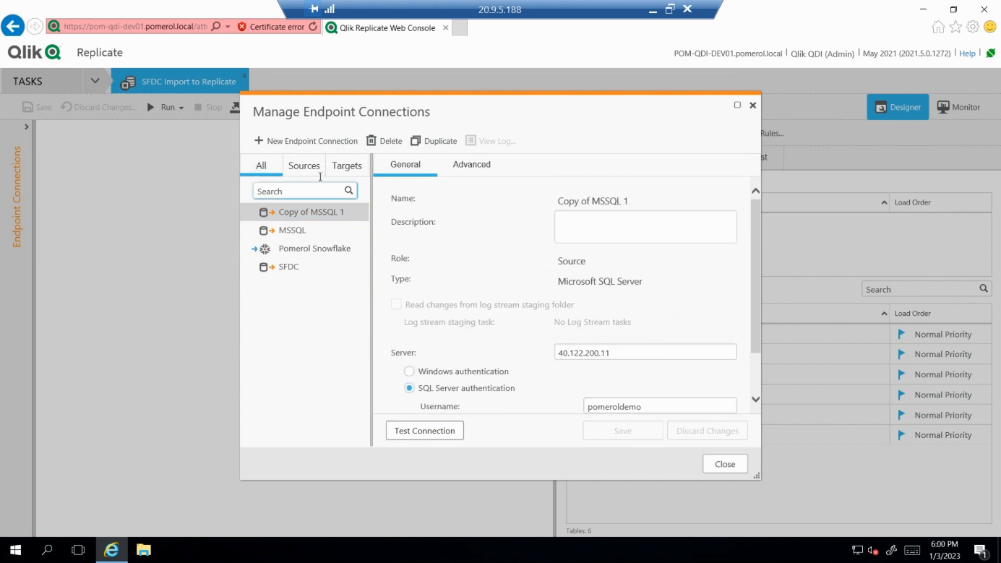
Step: Start a new source endpoint connection to examine the available endpoint types, cancelling it and closing the connection manager without saving
left_click(291, 141)
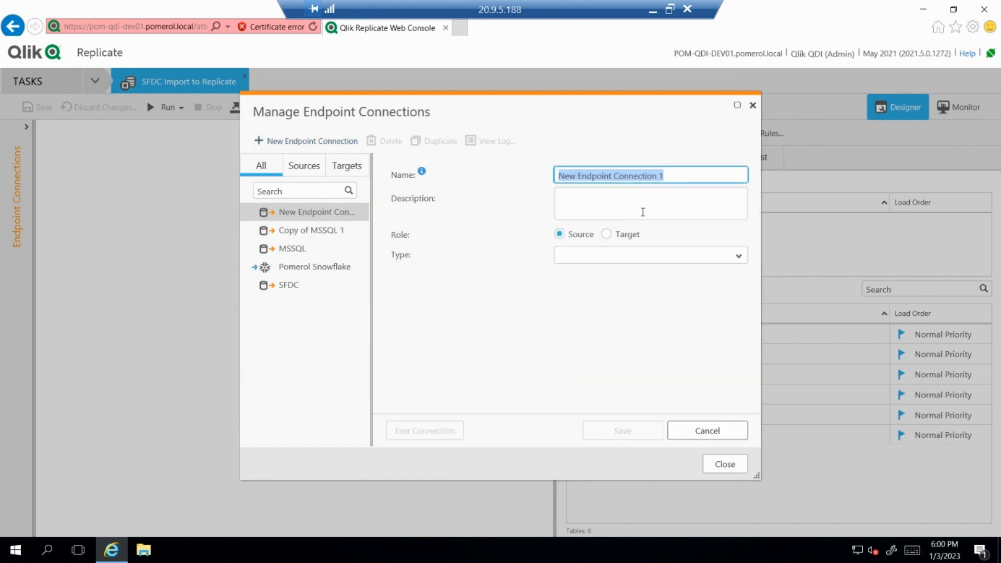
left_click(613, 255)
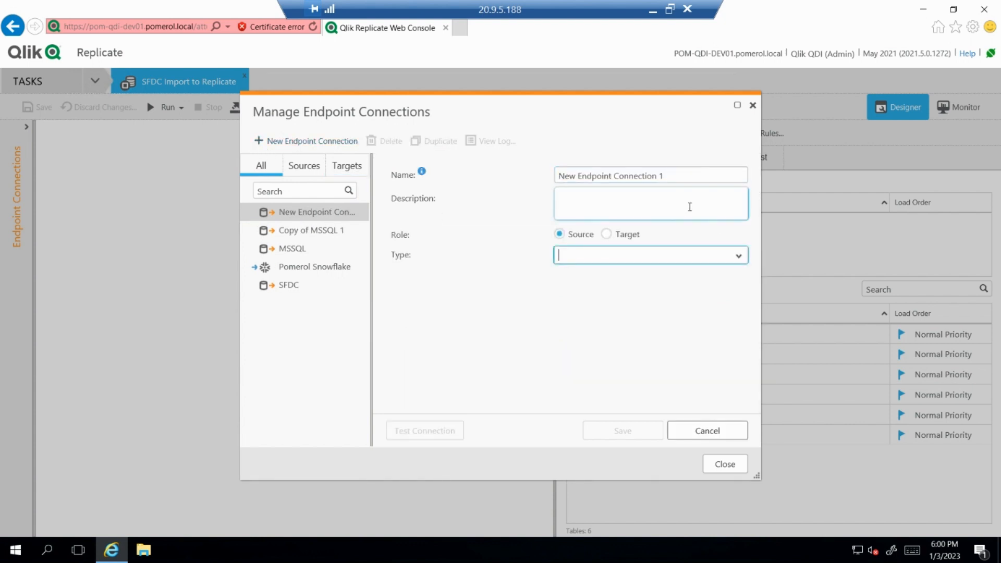
left_click(738, 259)
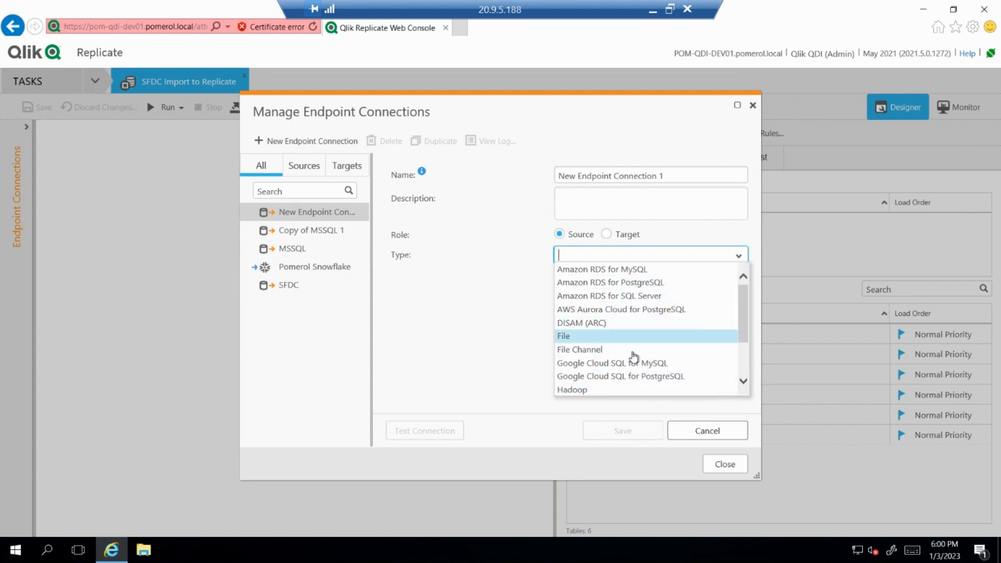
scroll(632, 375, "down", 2)
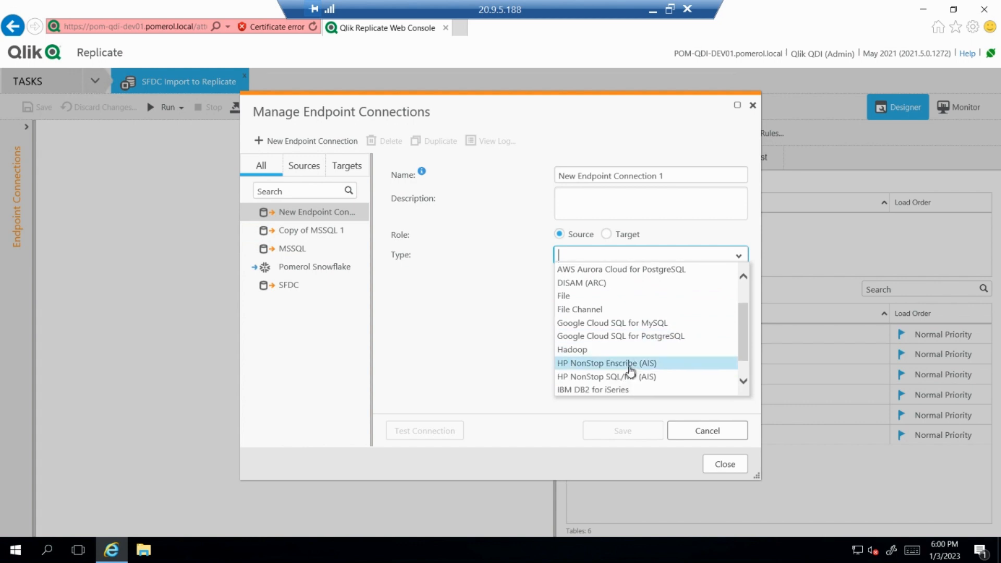
scroll(626, 370, "down", 1)
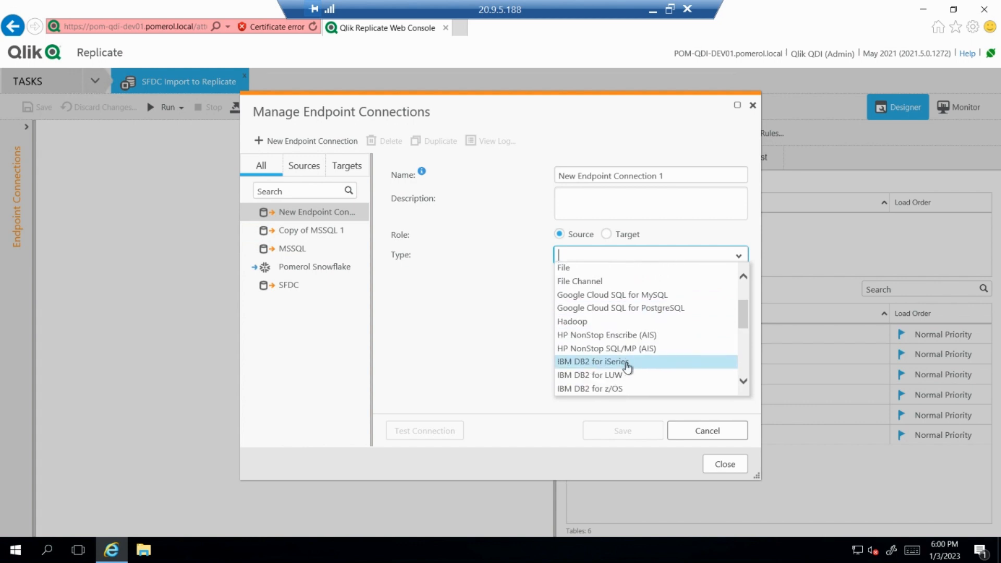
scroll(628, 350, "down", 2)
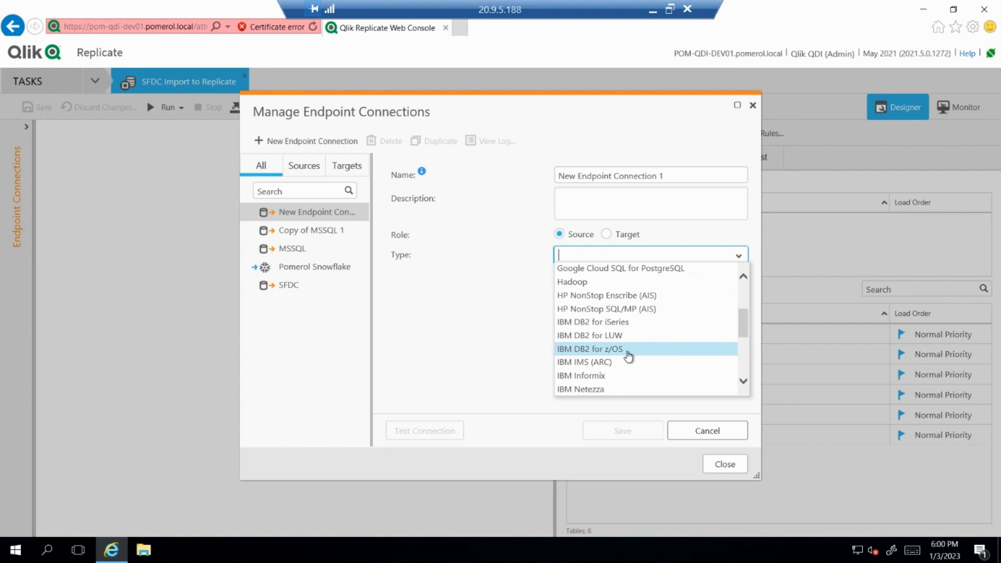
scroll(623, 354, "down", 4)
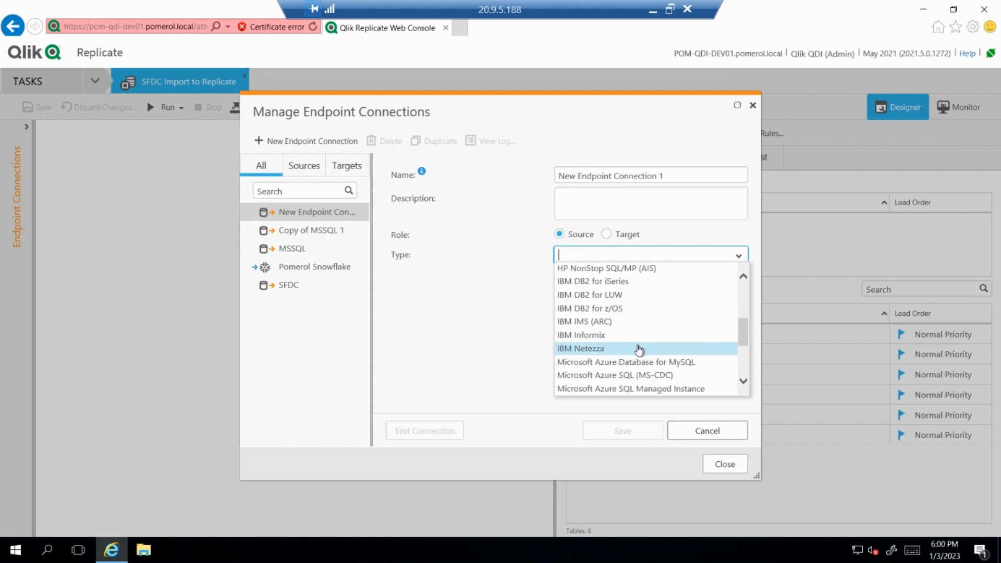
scroll(639, 355, "down", 1)
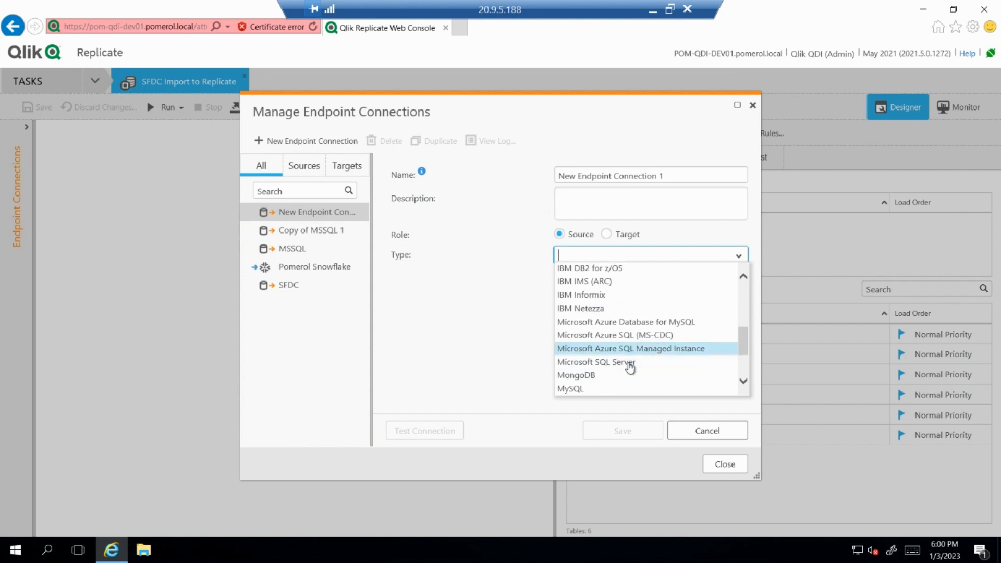
scroll(604, 373, "down", 2)
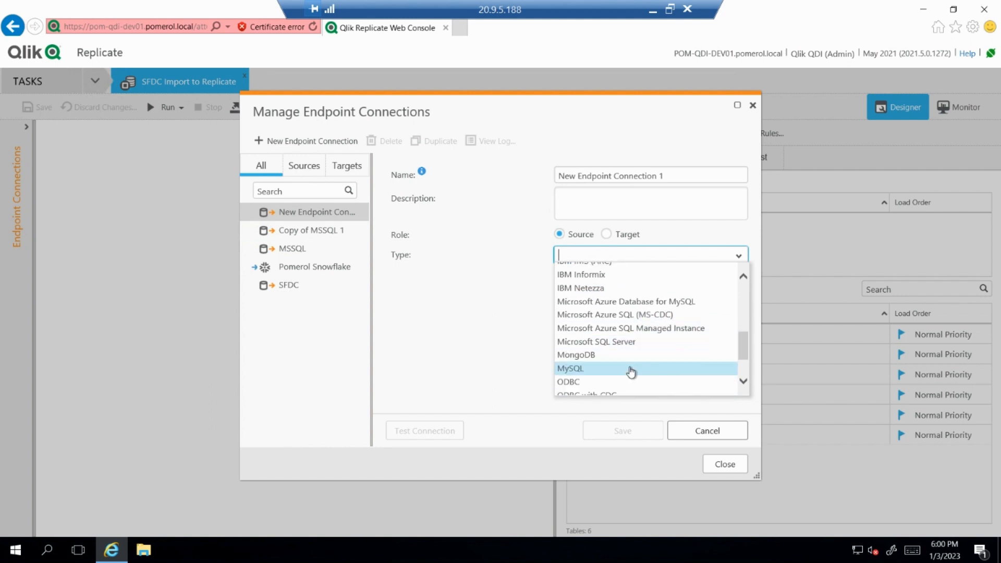
scroll(626, 360, "down", 1)
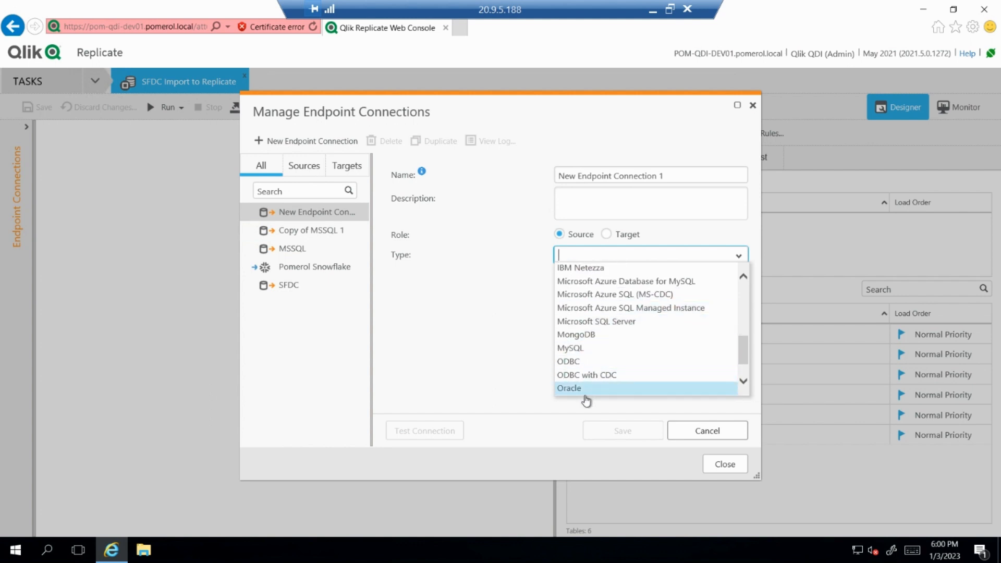
scroll(588, 362, "down", 1)
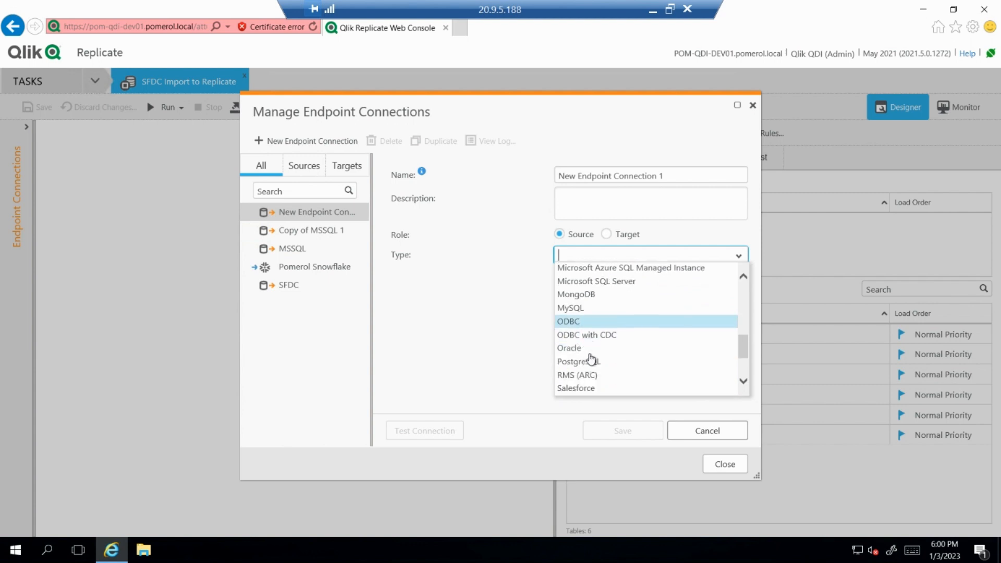
scroll(583, 389, "down", 1)
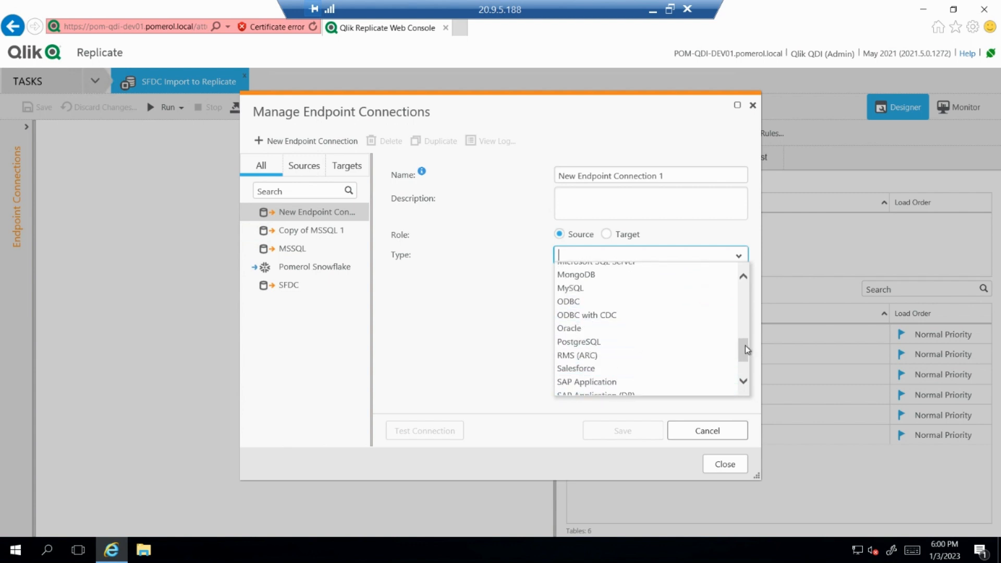
left_click_drag(743, 349, 746, 380)
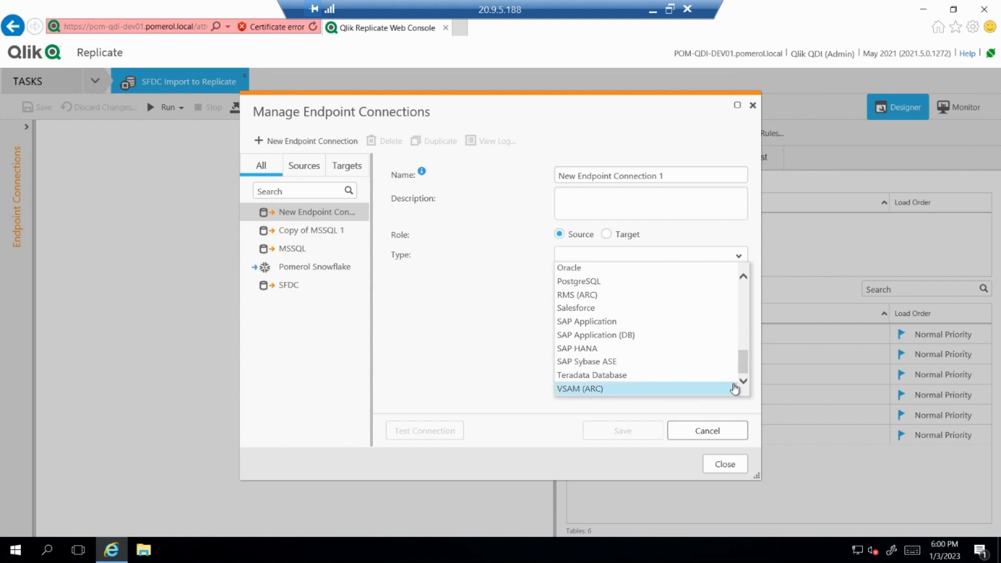
left_click(710, 429)
left_click(712, 430)
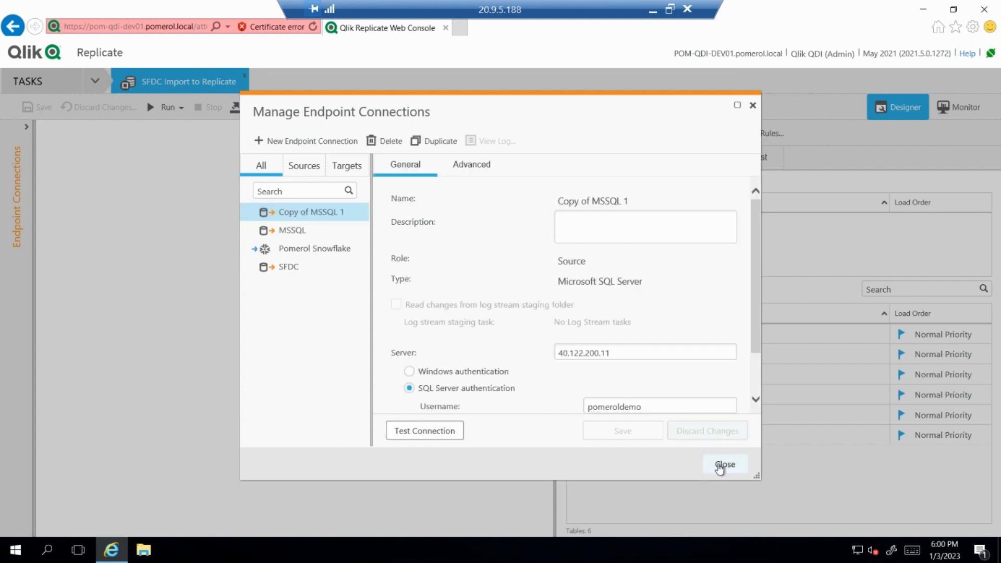
left_click(722, 464)
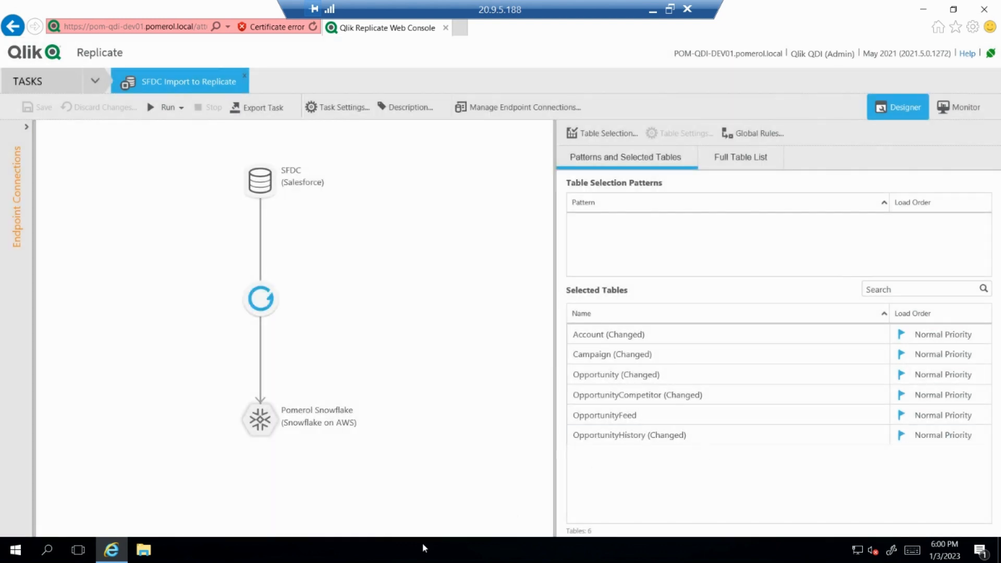
Step: Minimize the remote desktop session and switch to the QDI Clipchamp slide show in PowerPoint
key("alt+Tab")
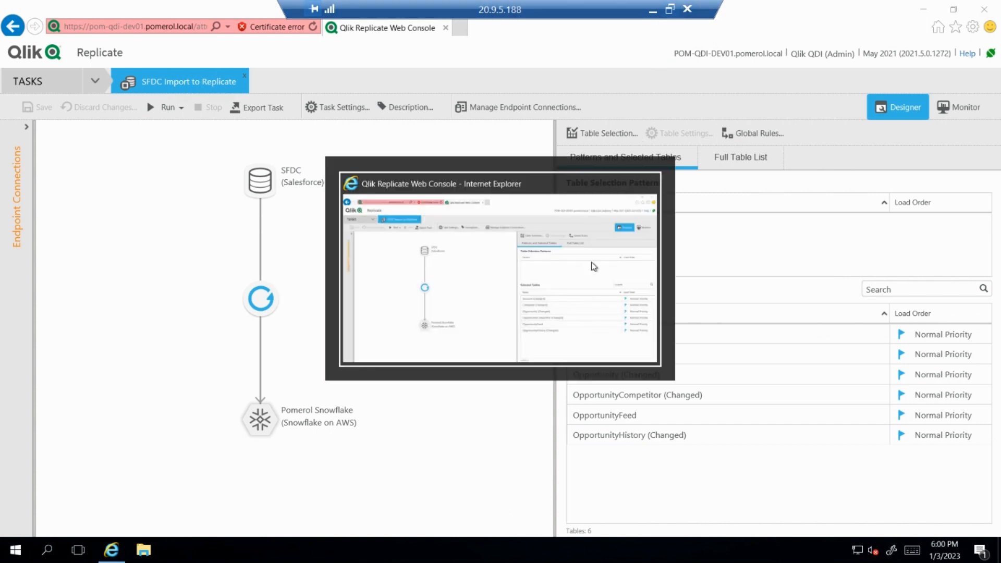
left_click(654, 9)
left_click(595, 549)
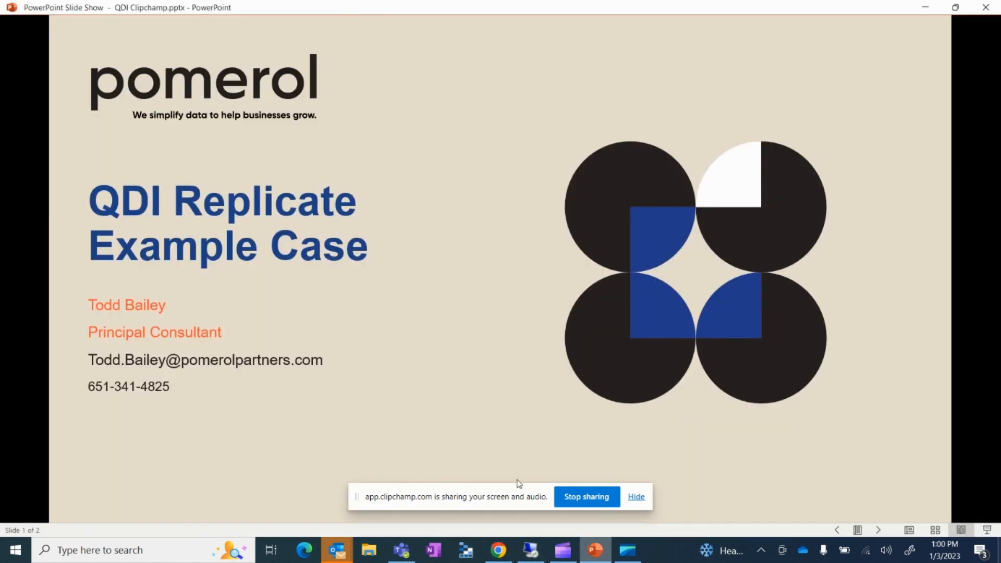